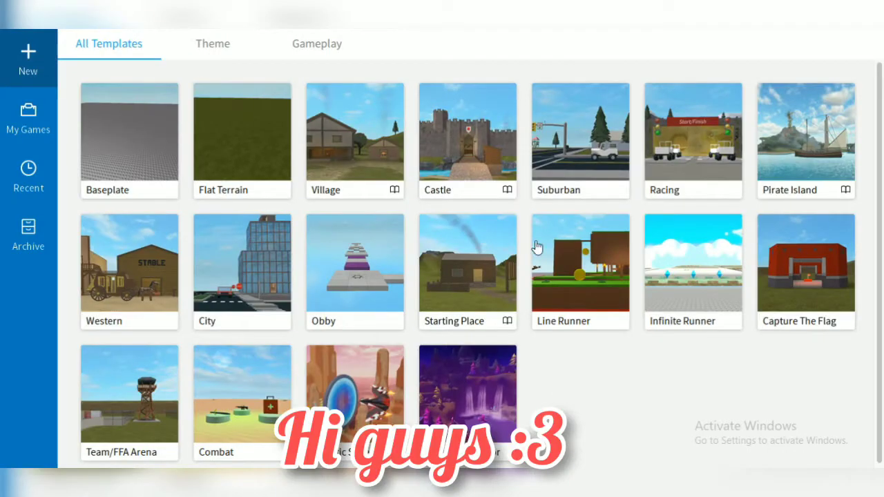
Open a new place from the Baseplate template under All Templates.
{"action": "left_click", "coordinate": [135, 145]}
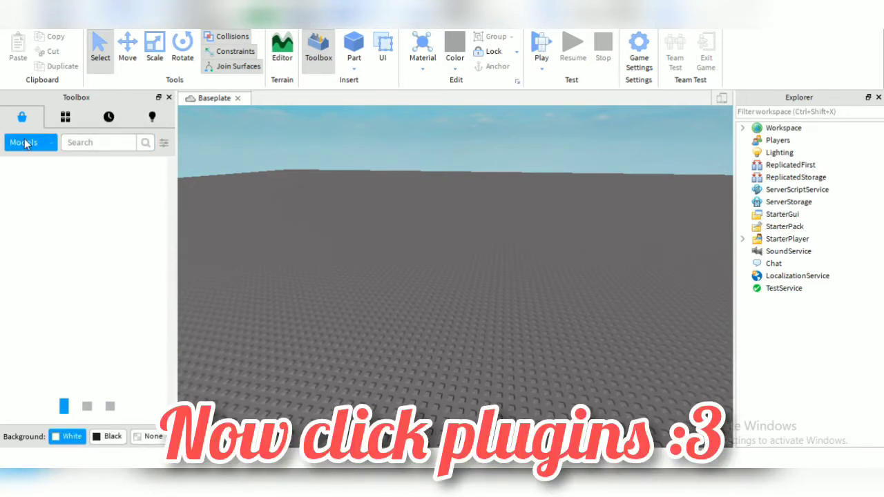
Switch the Toolbox to Plugins, search 'moon animator', and install the Moon Animator plugin.
{"action": "left_click", "coordinate": [26, 143]}
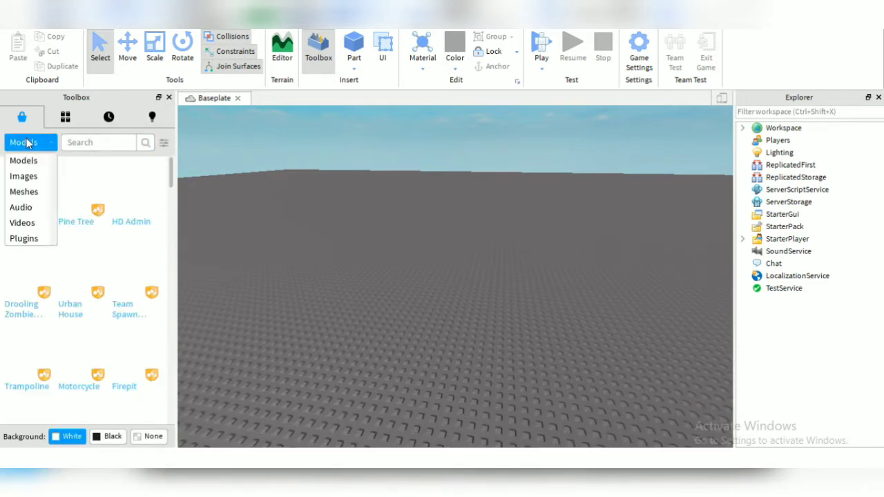
{"action": "left_click", "coordinate": [25, 239]}
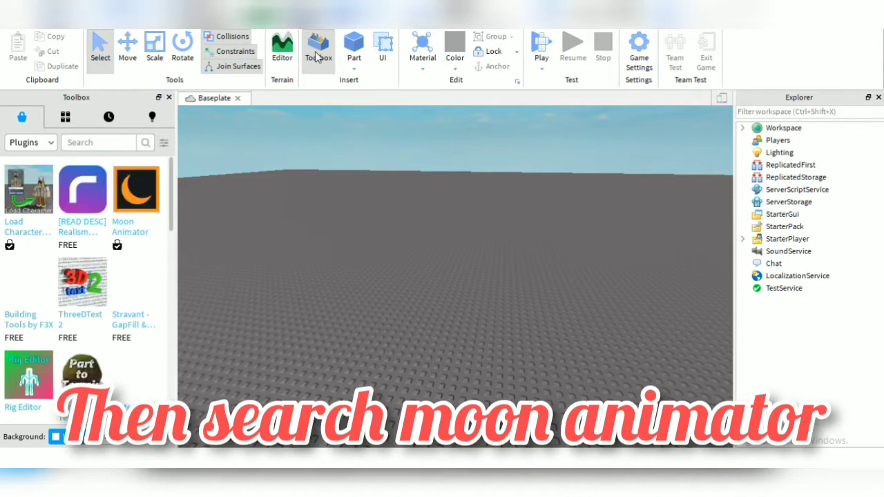
{"action": "mouse_move", "coordinate": [18, 194]}
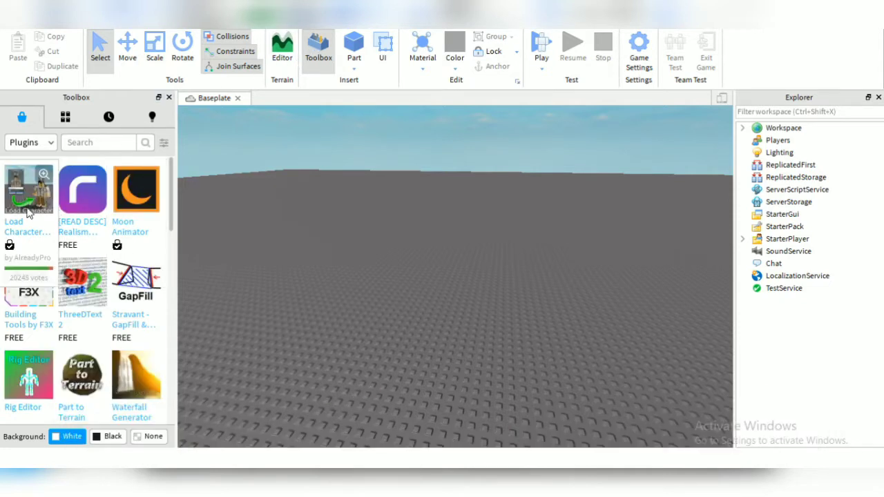
{"action": "mouse_move", "coordinate": [140, 215]}
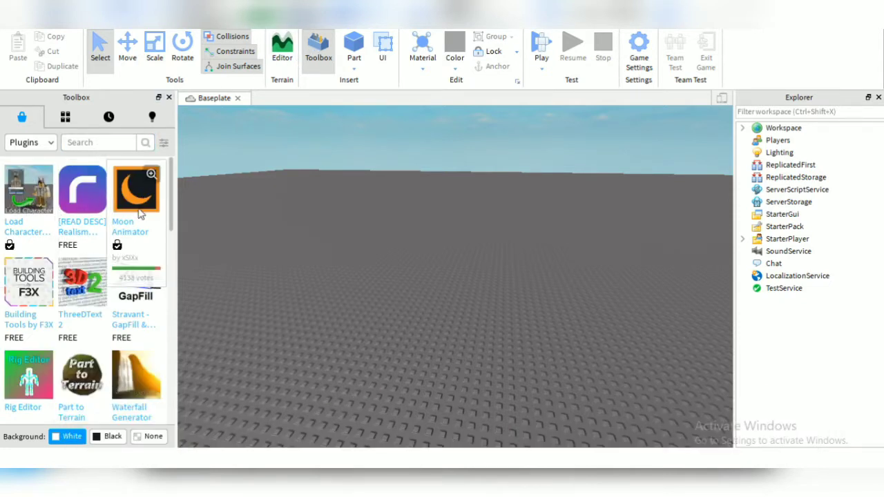
{"action": "left_click", "coordinate": [109, 141]}
{"action": "type", "text": "moon anim"}
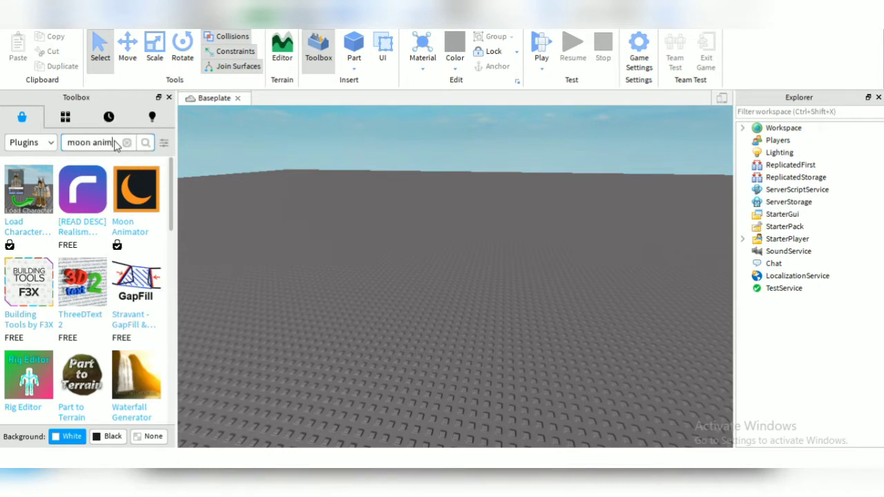
{"action": "type", "text": "ator"}
{"action": "key", "text": "Return"}
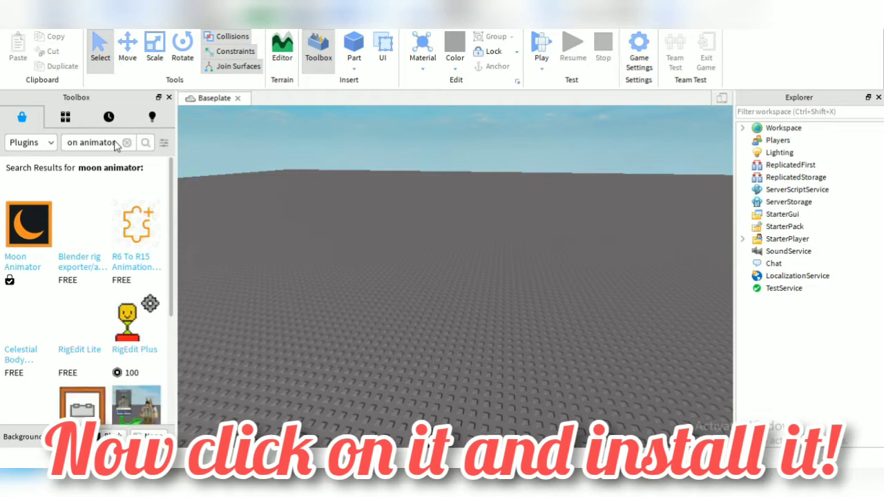
{"action": "left_click", "coordinate": [24, 229]}
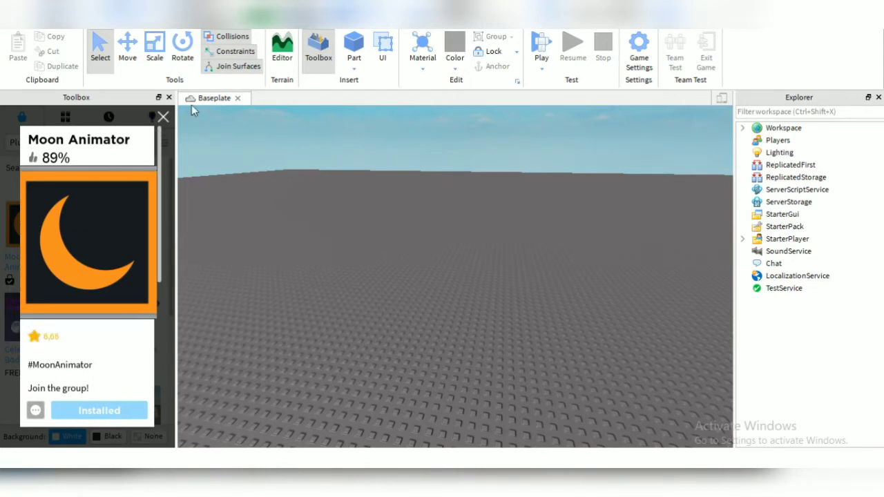
{"action": "left_click", "coordinate": [162, 117]}
Return the Toolbox to the Marketplace listings with the category unchanged.
{"action": "left_click", "coordinate": [152, 117]}
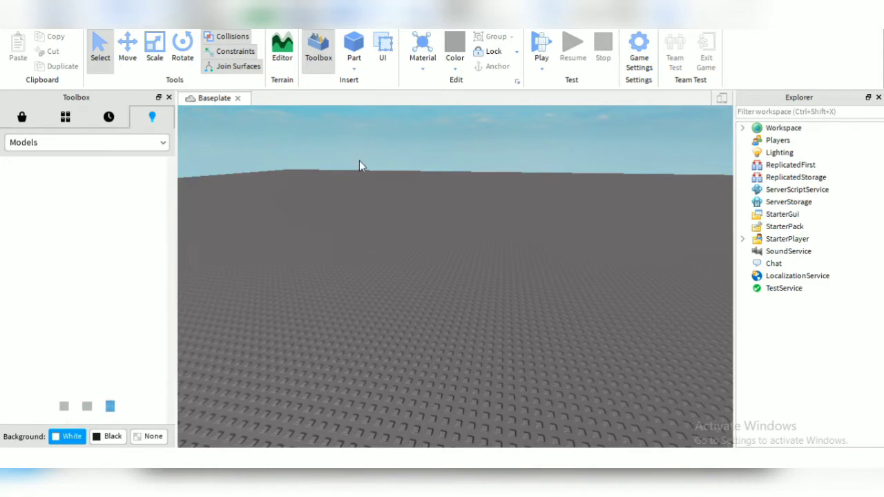
{"action": "left_click", "coordinate": [87, 149]}
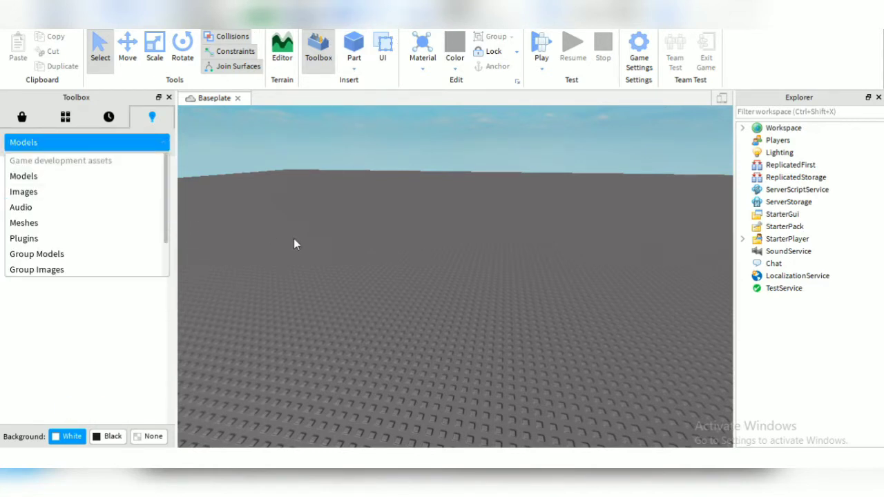
{"action": "left_click", "coordinate": [26, 124]}
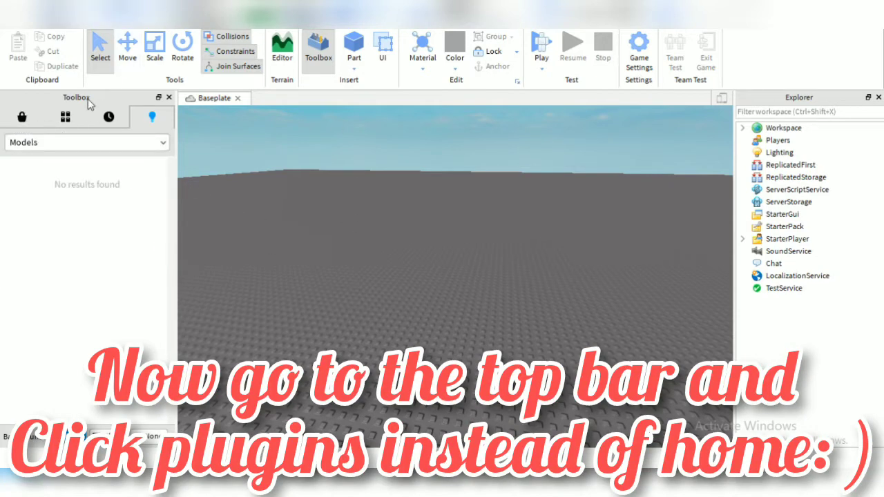
{"action": "left_click", "coordinate": [21, 117]}
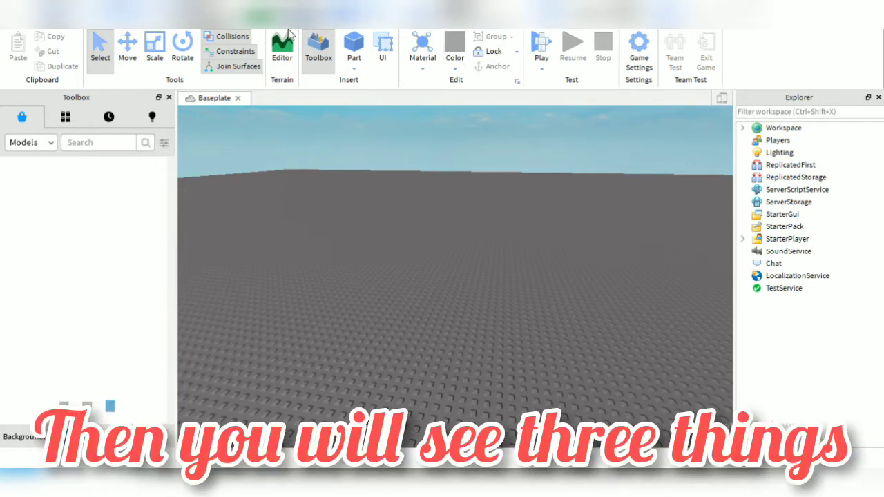
On the Plugins ribbon, open and close the Moon Animator window and its File Explorer.
{"action": "left_click", "coordinate": [282, 30]}
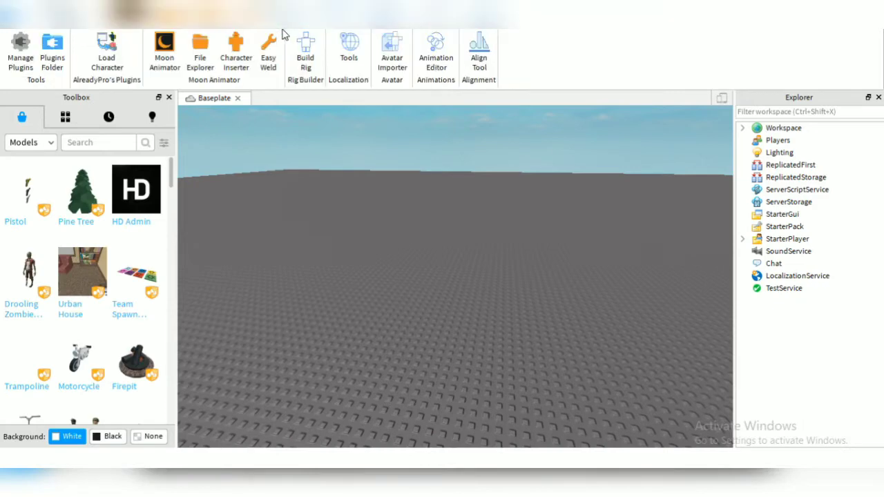
{"action": "left_click", "coordinate": [166, 55]}
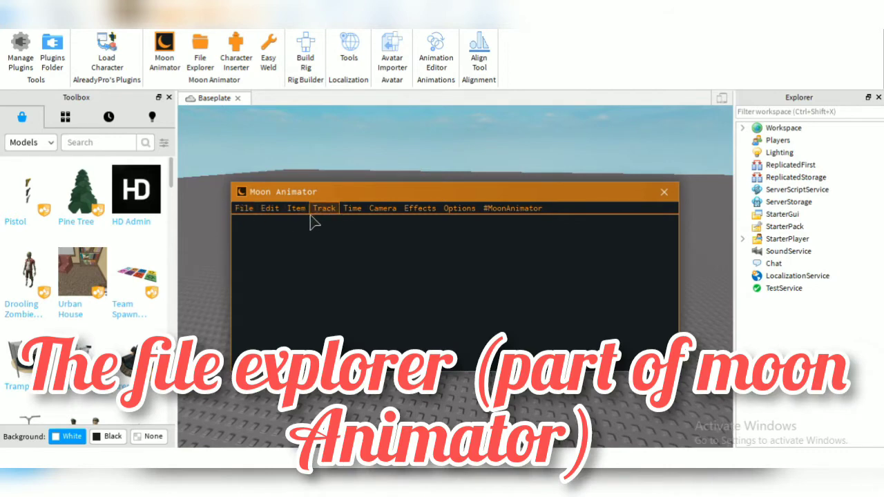
{"action": "left_click", "coordinate": [663, 192]}
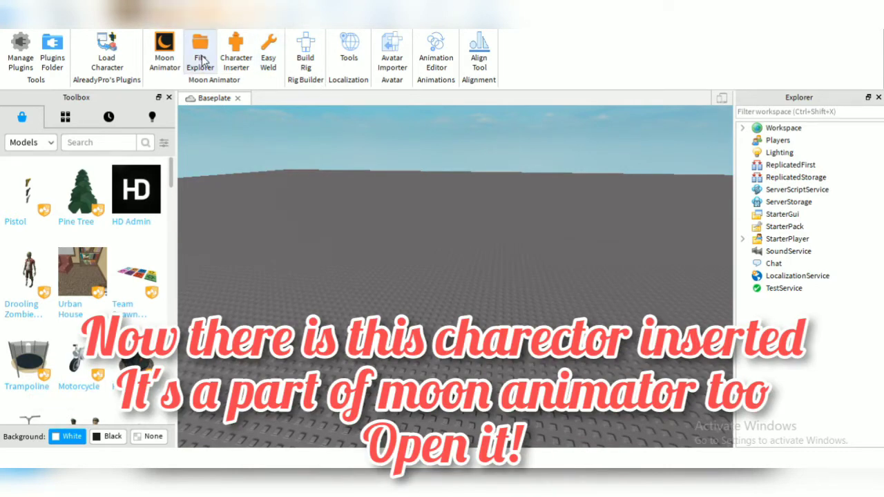
{"action": "left_click", "coordinate": [200, 61]}
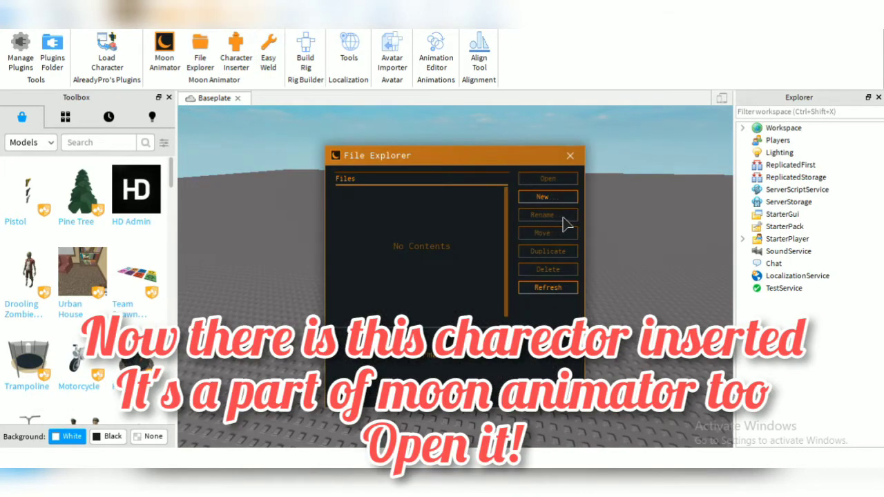
{"action": "left_click", "coordinate": [570, 155]}
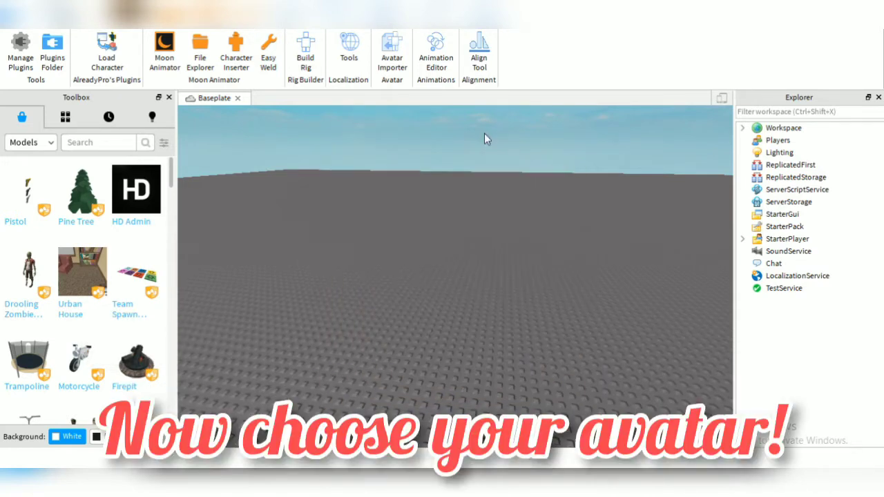
Insert the second saved avatar with the Character Inserter and frame it in view.
{"action": "left_click", "coordinate": [235, 58]}
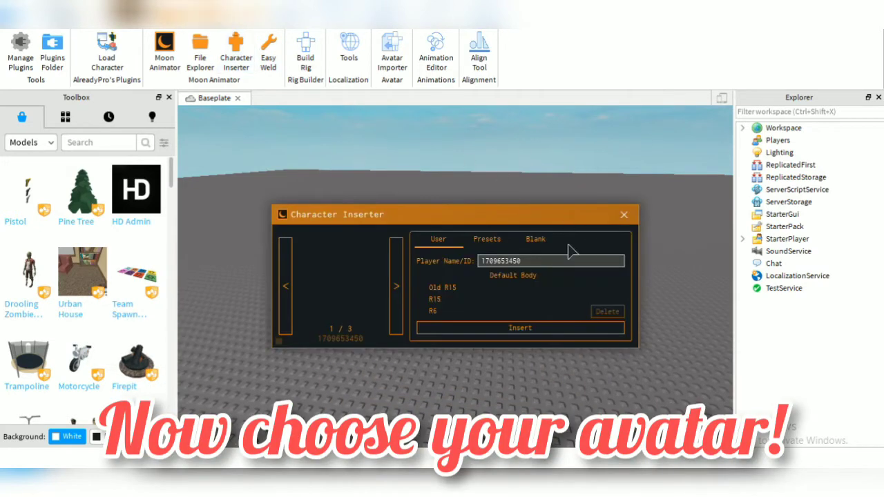
{"action": "left_click", "coordinate": [396, 290]}
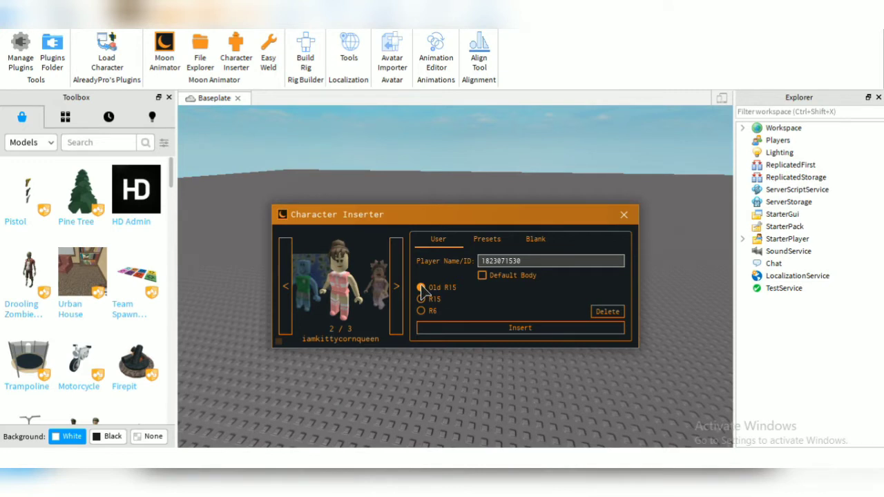
{"action": "left_click", "coordinate": [466, 330]}
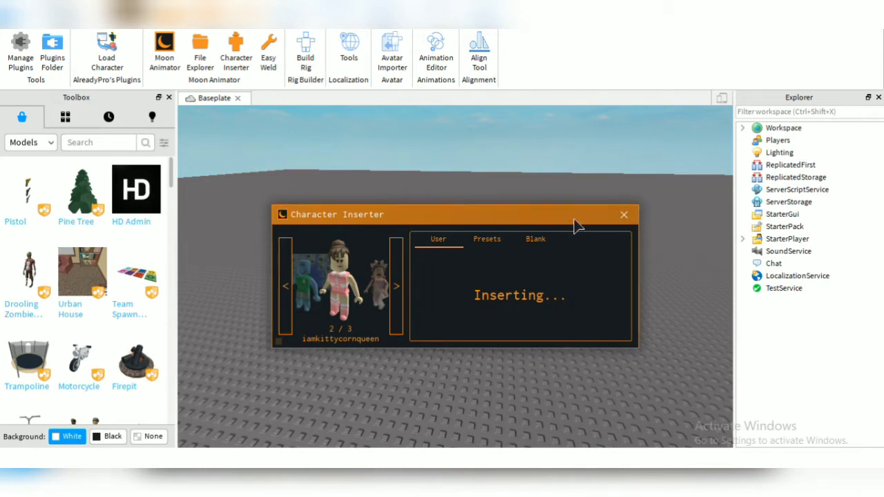
{"action": "left_click", "coordinate": [622, 216]}
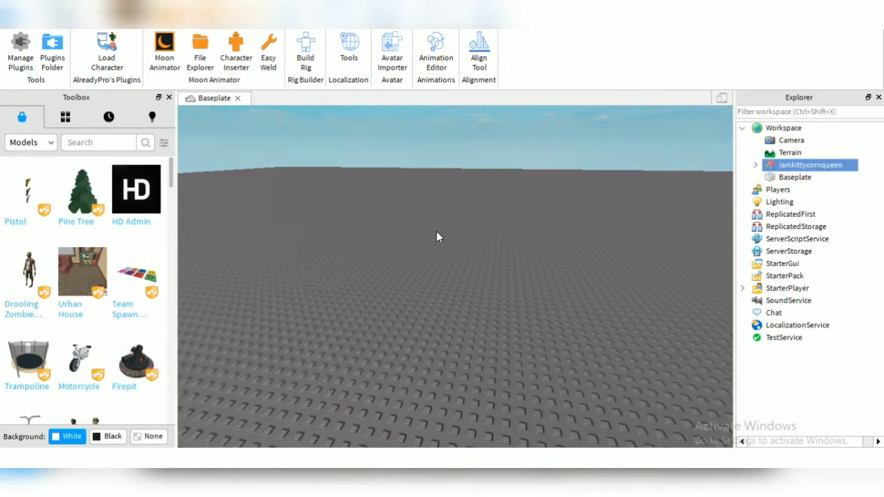
{"action": "right_click_drag", "start_coordinate": [446, 320], "coordinate": [447, 320]}
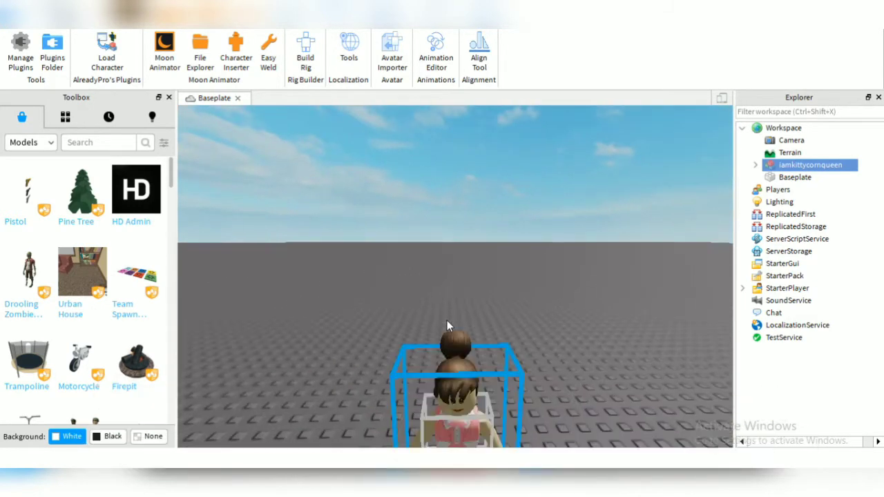
{"action": "key", "text": "f"}
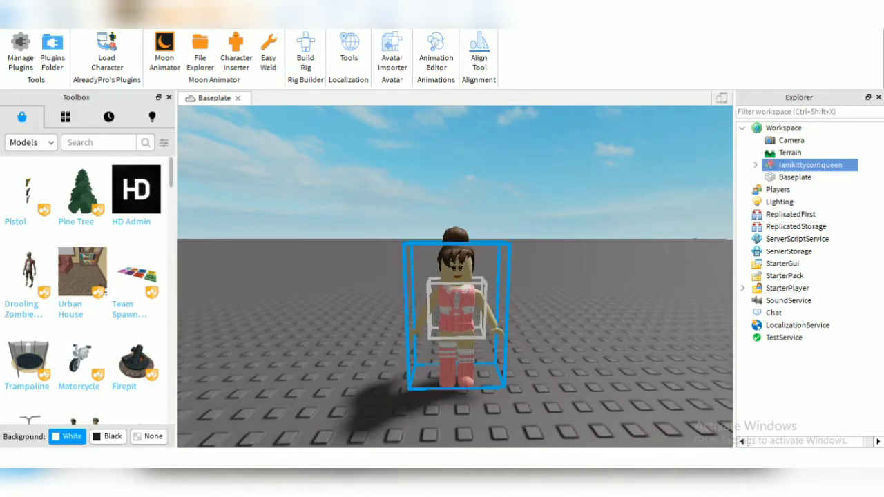
Insert the third saved avatar as a second character rig.
{"action": "left_click", "coordinate": [236, 52]}
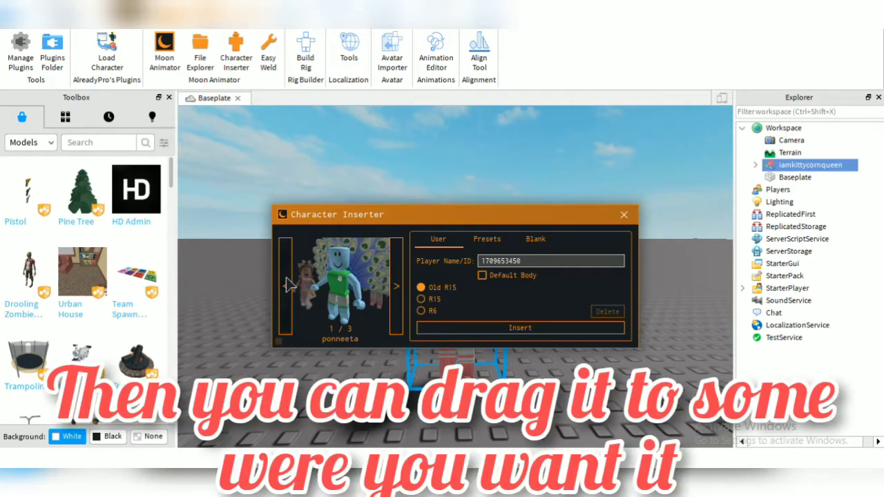
{"action": "left_click", "coordinate": [285, 285]}
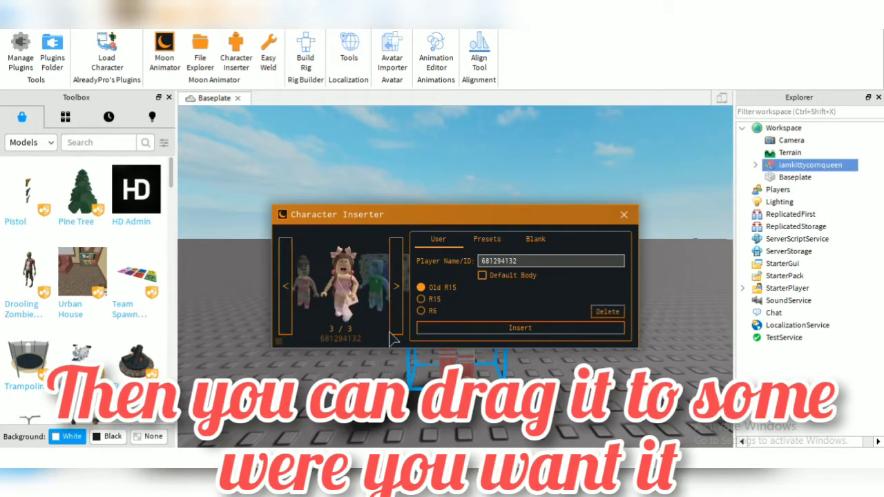
{"action": "left_click", "coordinate": [487, 329]}
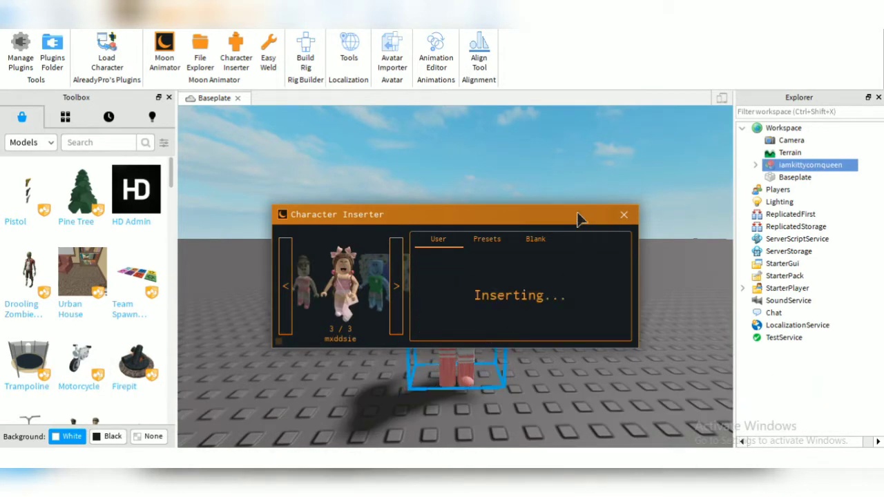
{"action": "mouse_move", "coordinate": [529, 215]}
{"action": "left_mouse_down"}
{"action": "mouse_move", "coordinate": [489, 185]}
{"action": "mouse_move", "coordinate": [469, 112]}
{"action": "left_mouse_up"}
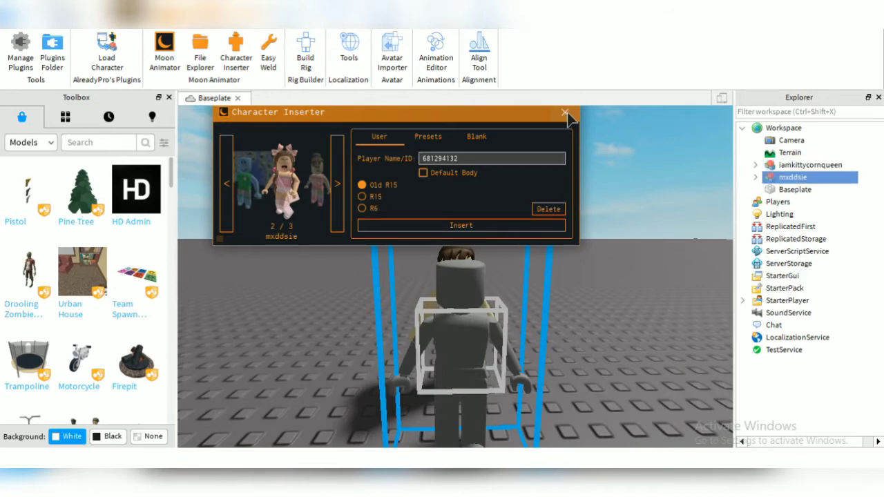
Place the newly inserted avatar beside the first one on the baseplate.
{"action": "left_click", "coordinate": [565, 112]}
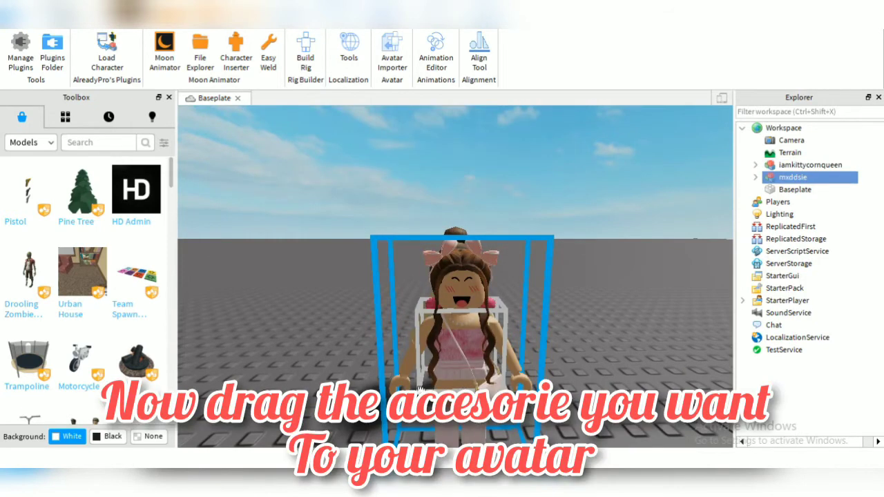
{"action": "left_click_drag", "start_coordinate": [363, 311], "coordinate": [373, 307]}
{"action": "left_click", "coordinate": [571, 367]}
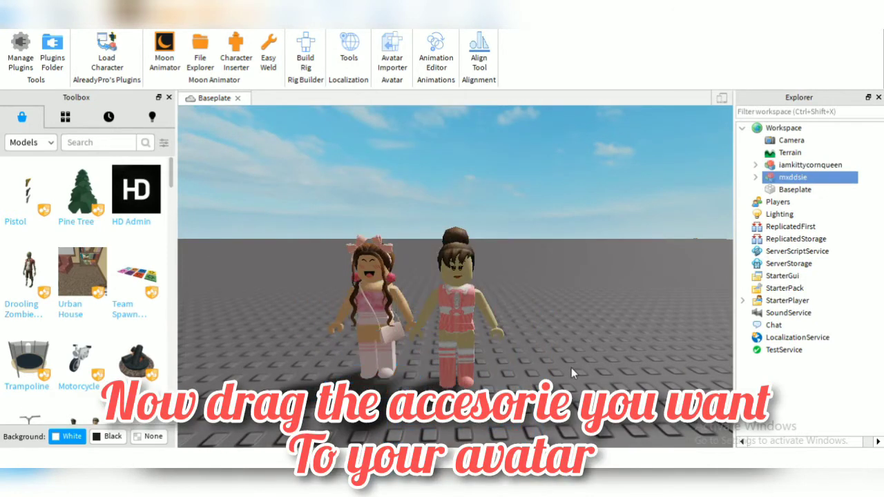
Move the Glam Blush Bows accessory onto the other avatar in Explorer.
{"action": "left_click", "coordinate": [754, 177]}
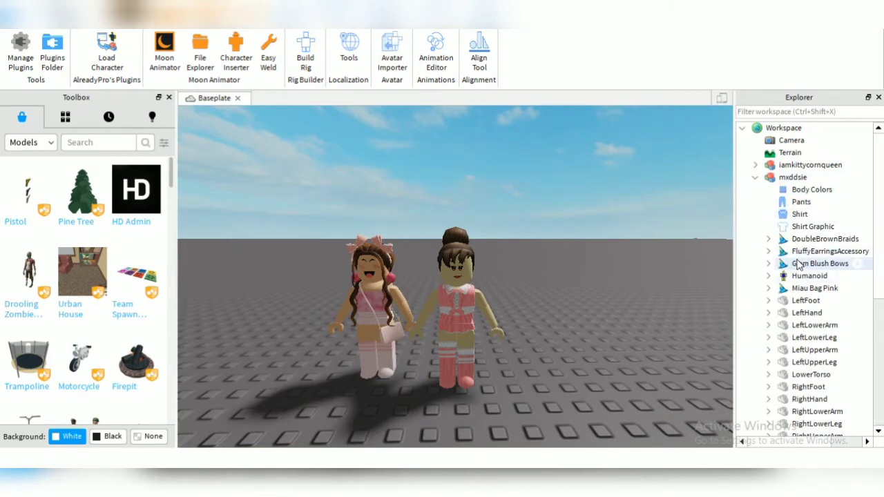
{"action": "left_click", "coordinate": [798, 264]}
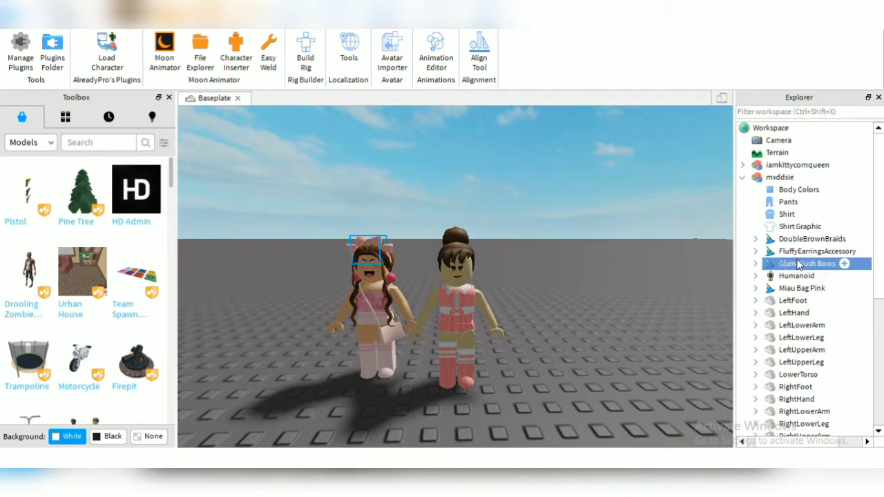
{"action": "left_click_drag", "start_coordinate": [794, 254], "coordinate": [784, 166]}
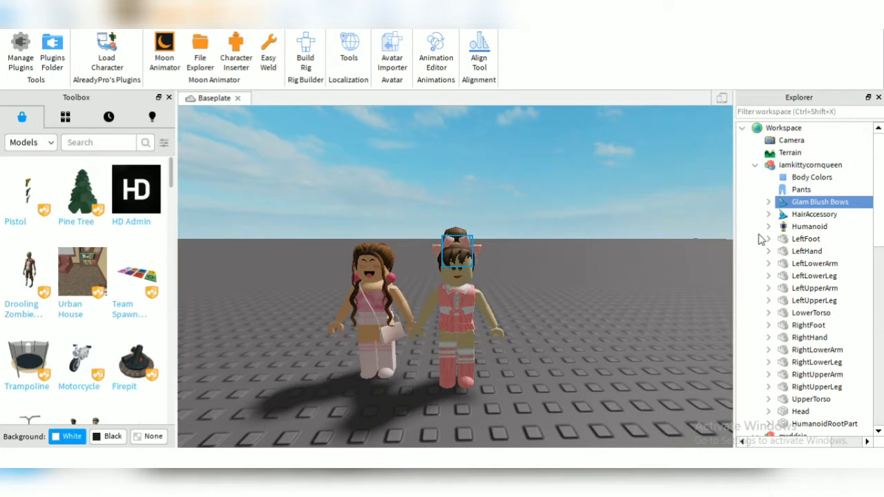
{"action": "left_click", "coordinate": [803, 215]}
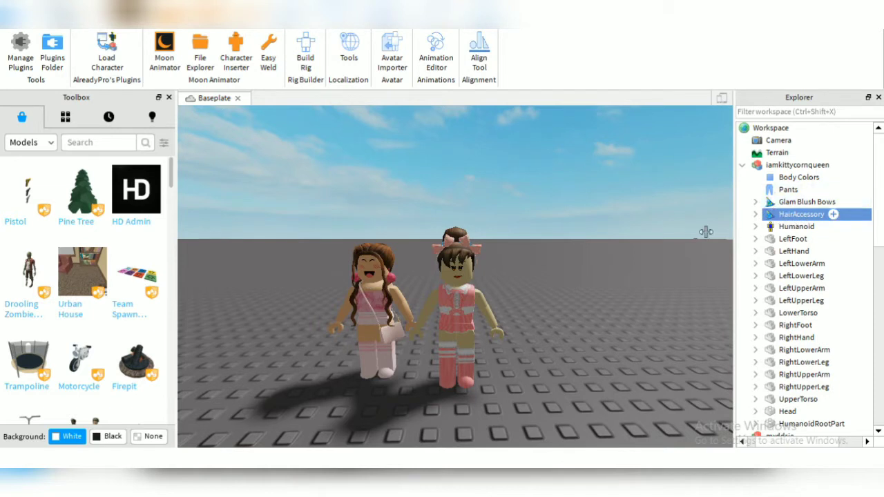
{"action": "left_click", "coordinate": [607, 267]}
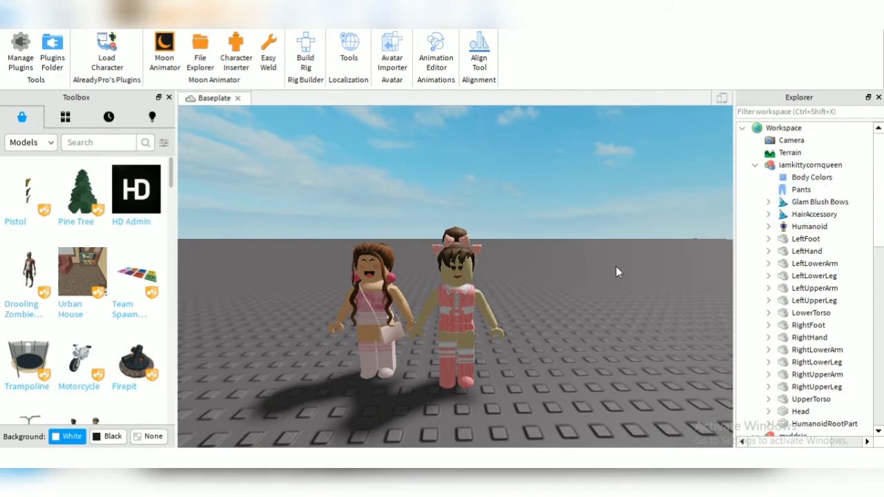
{"action": "left_click", "coordinate": [754, 166]}
Move the FluffyEarringsAccessory and Miau Bag Pink onto the right avatar.
{"action": "left_click_drag", "start_coordinate": [809, 252], "coordinate": [801, 166]}
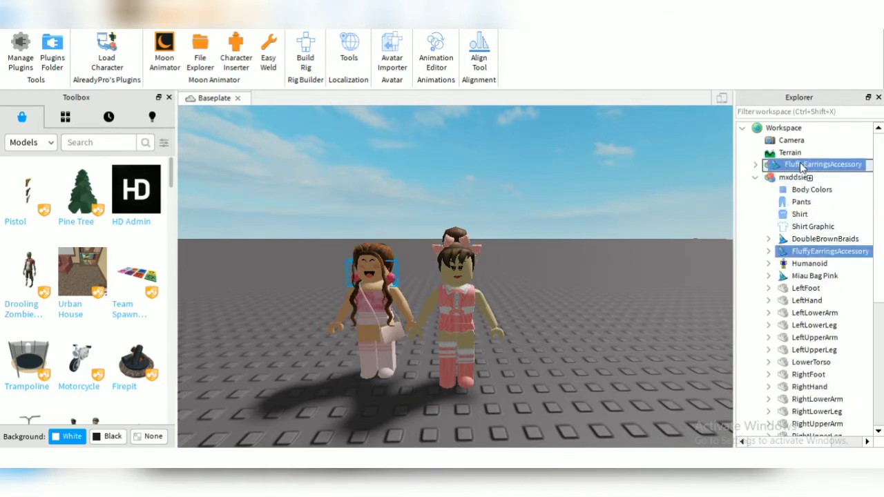
{"action": "mouse_move", "coordinate": [808, 238]}
{"action": "left_mouse_down"}
{"action": "mouse_move", "coordinate": [816, 246]}
{"action": "mouse_move", "coordinate": [800, 166]}
{"action": "left_mouse_up"}
{"action": "left_click_drag", "start_coordinate": [800, 261], "coordinate": [801, 166]}
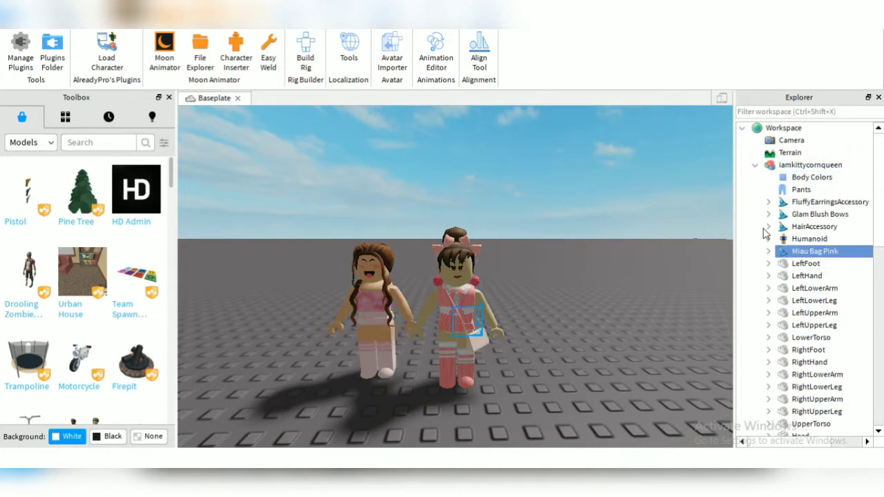
{"action": "left_click", "coordinate": [755, 166]}
Delete the left avatar and select the remaining avatar's face.
{"action": "left_click", "coordinate": [408, 373]}
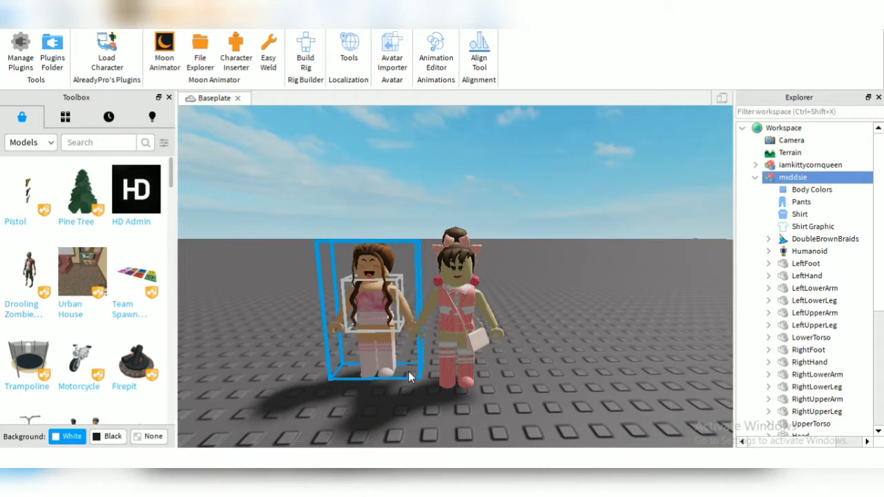
{"action": "key", "text": "Delete"}
{"action": "left_click", "coordinate": [432, 259]}
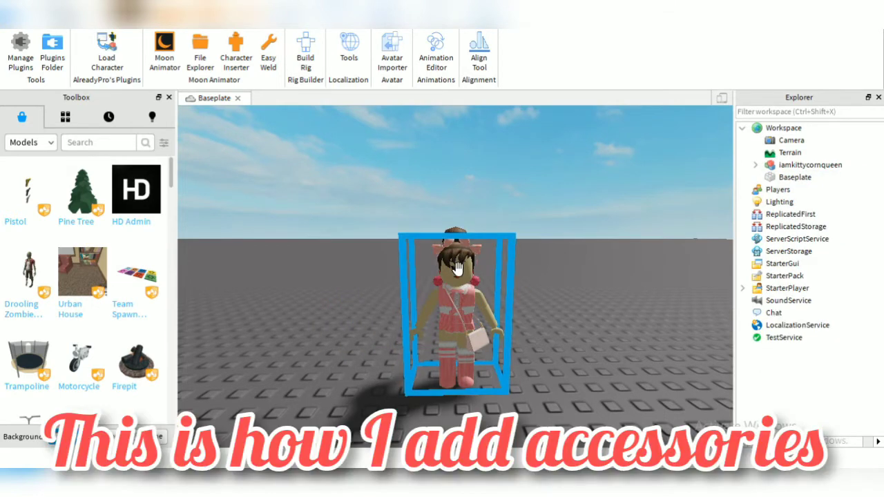
{"action": "left_click", "coordinate": [456, 268]}
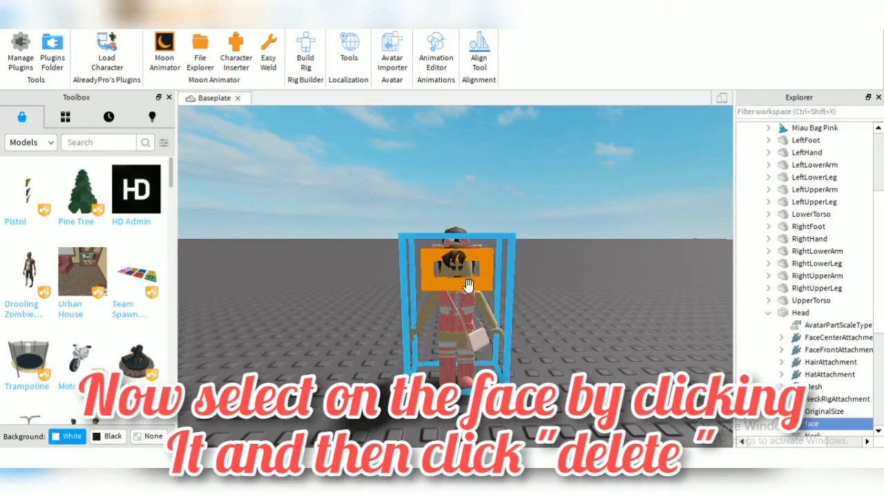
Delete the avatar's face decal and its HairAccessory.
{"action": "key", "text": "Delete"}
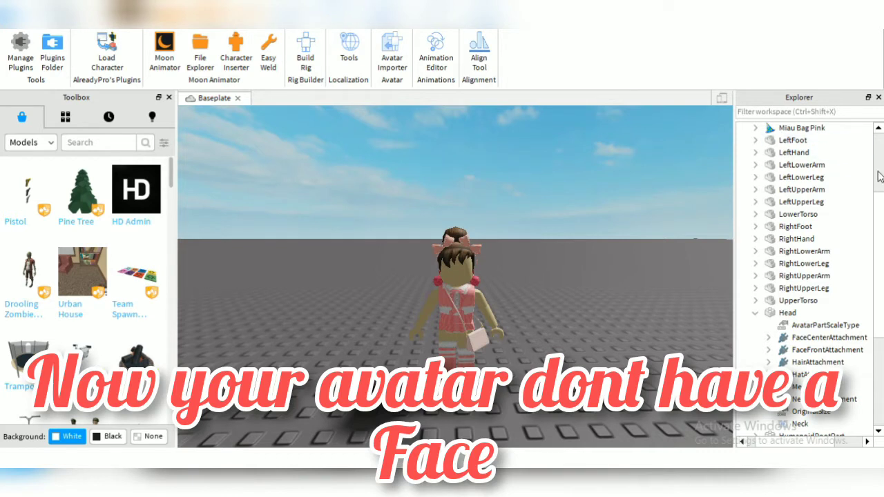
{"action": "left_click_drag", "start_coordinate": [878, 200], "coordinate": [878, 141]}
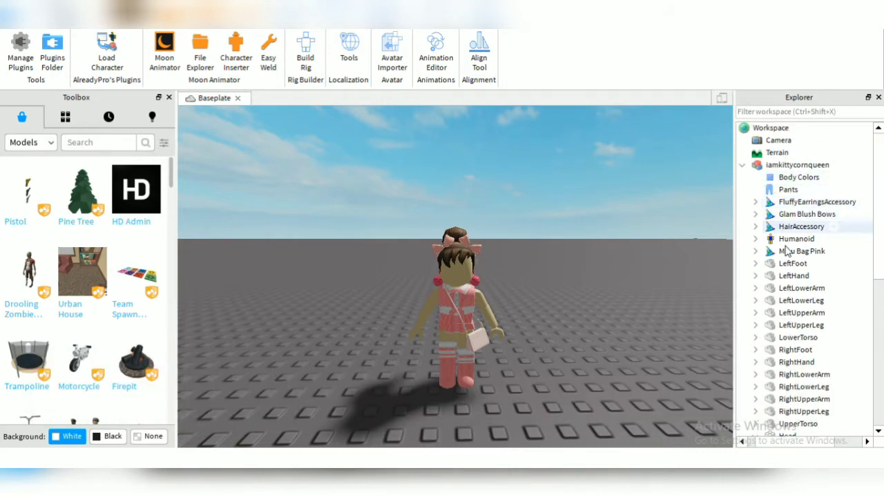
{"action": "left_click", "coordinate": [793, 227]}
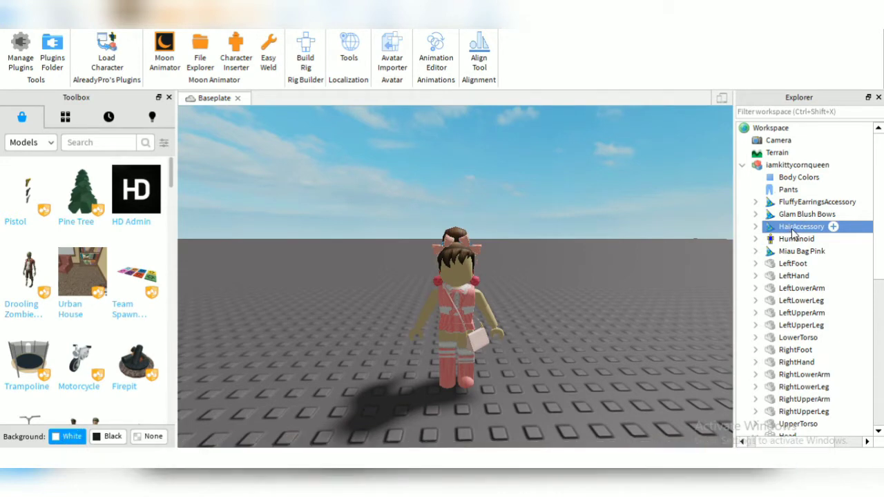
{"action": "key", "text": "Delete"}
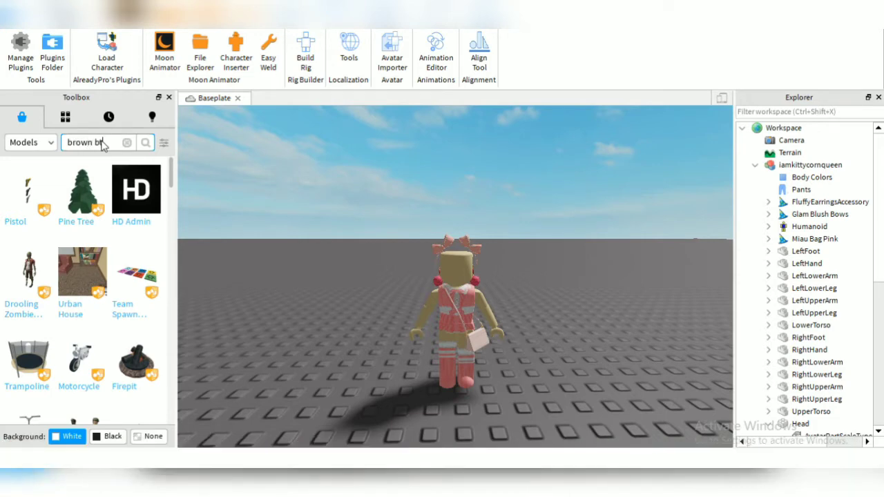
Search the model library for 'brown braid', then for 'pig tails'.
{"action": "type", "text": "aid"}
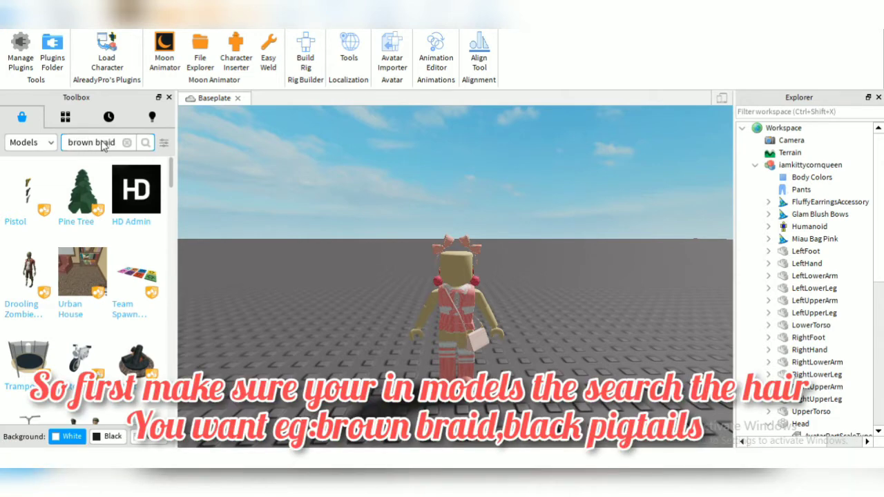
{"action": "key", "text": "Return"}
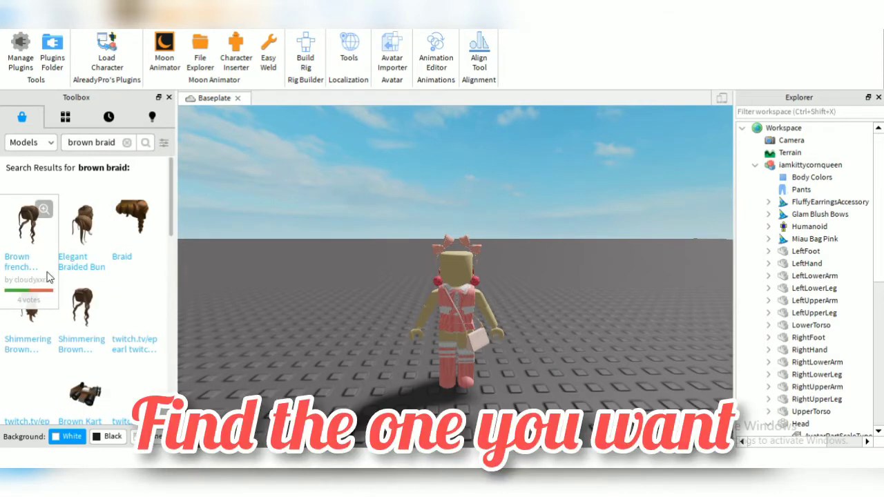
{"action": "left_click", "coordinate": [126, 142]}
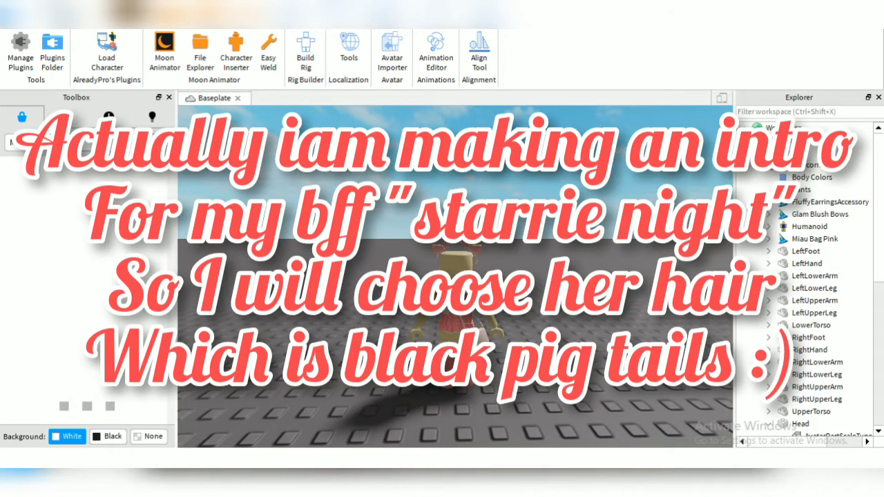
{"action": "type", "text": "pig tails"}
{"action": "key", "text": "Return"}
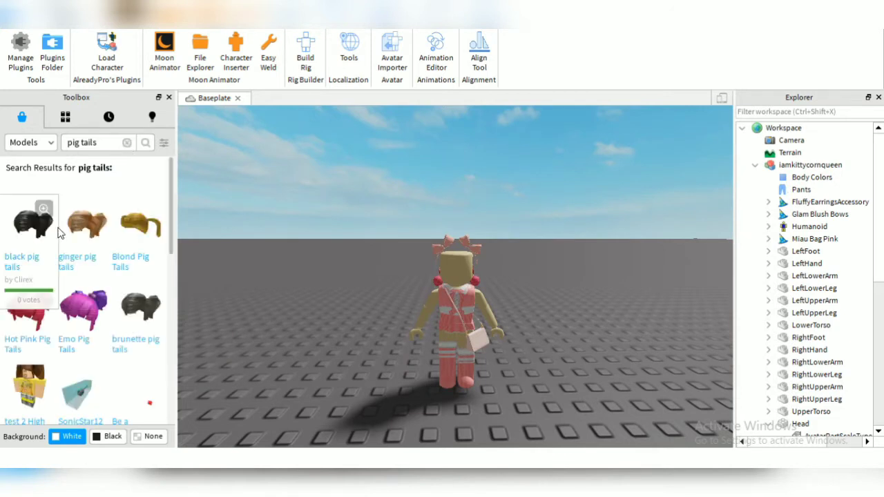
Refine the model search to 'black pigtails'.
{"action": "left_click", "coordinate": [63, 149]}
{"action": "type", "text": "black"}
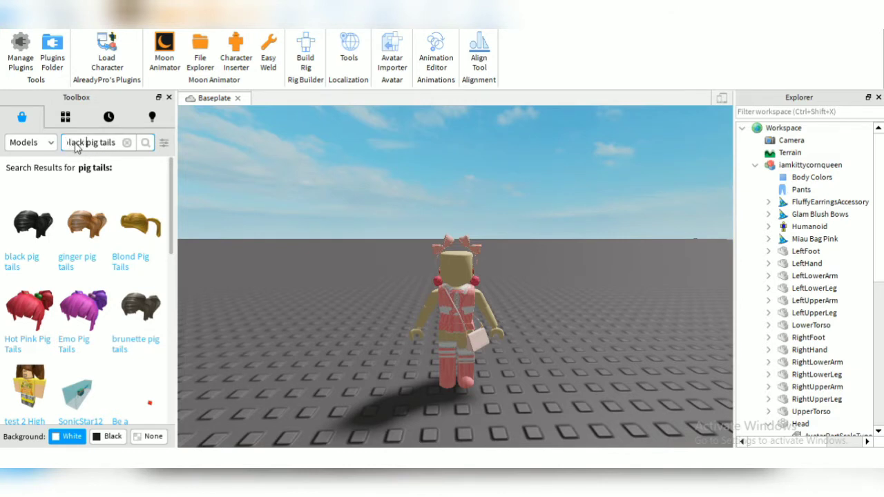
{"action": "key", "text": "Return"}
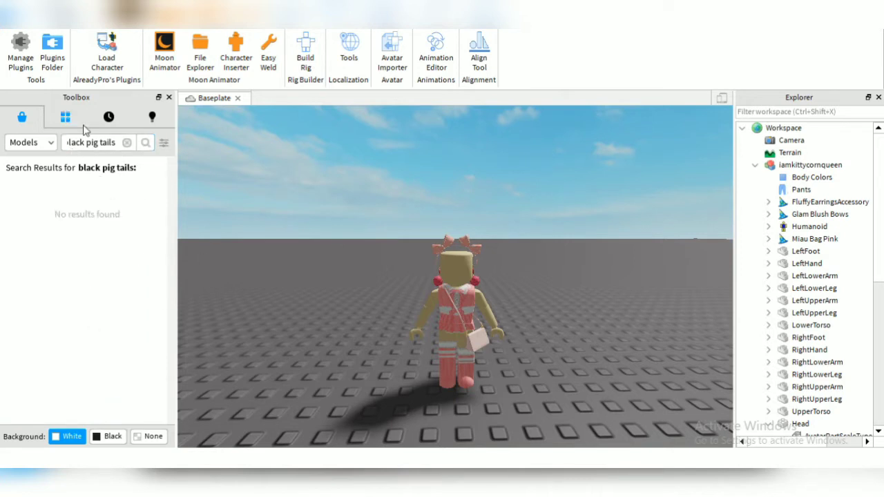
{"action": "left_click", "coordinate": [97, 143]}
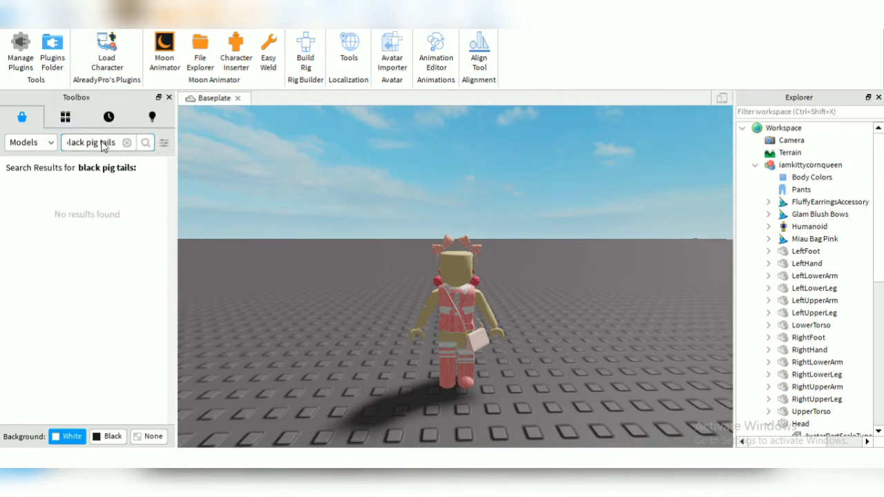
{"action": "key", "text": "BackSpace"}
{"action": "key", "text": "Return"}
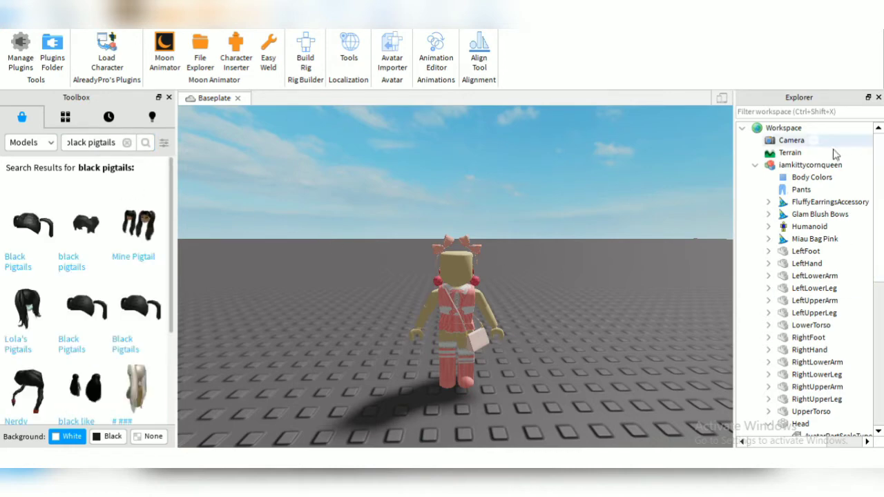
Delete the Glam Blush Bows, FluffyEarringsAccessory and Miau Bag Pink from the avatar.
{"action": "left_click", "coordinate": [819, 218]}
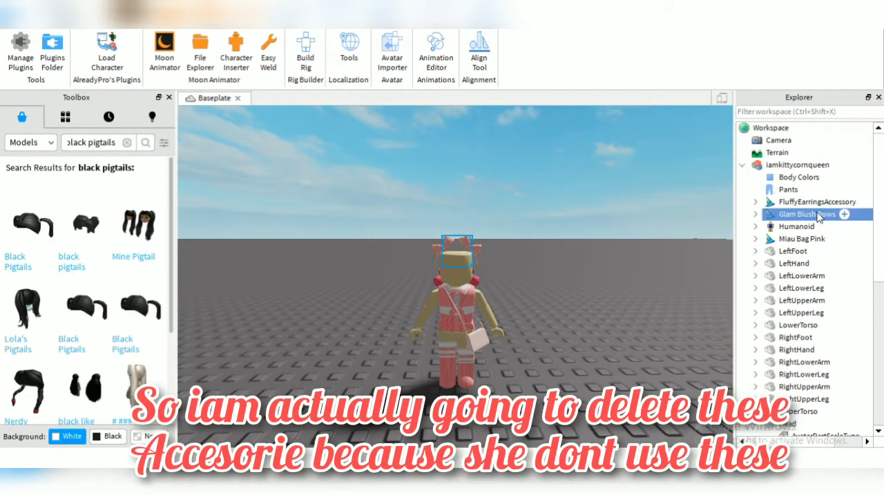
{"action": "key", "text": "Delete"}
{"action": "left_click", "coordinate": [816, 203]}
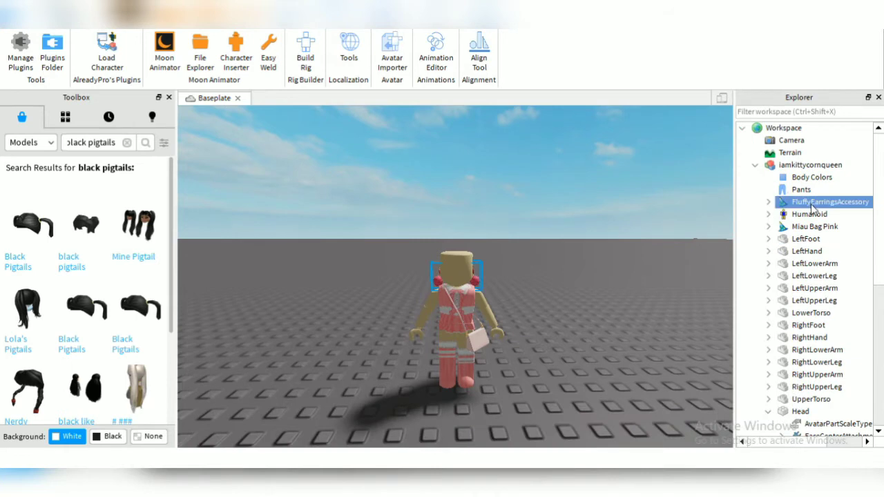
{"action": "key", "text": "Delete"}
{"action": "left_click", "coordinate": [811, 215]}
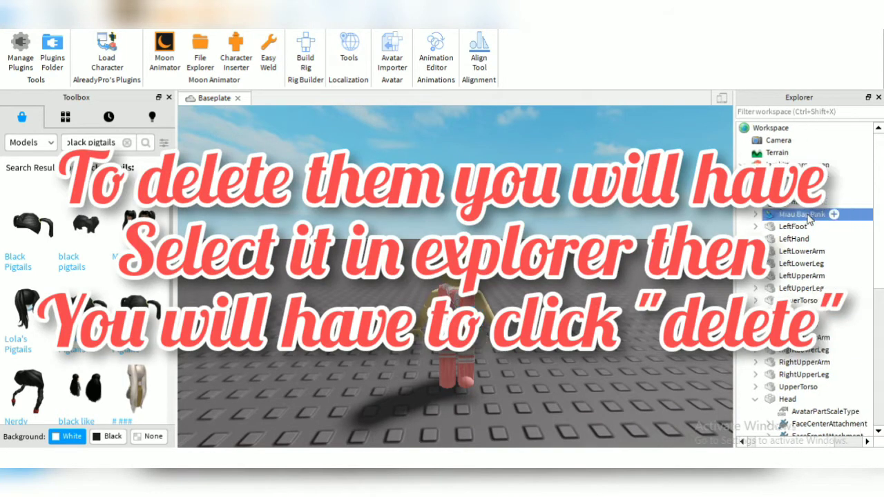
{"action": "key", "text": "Delete"}
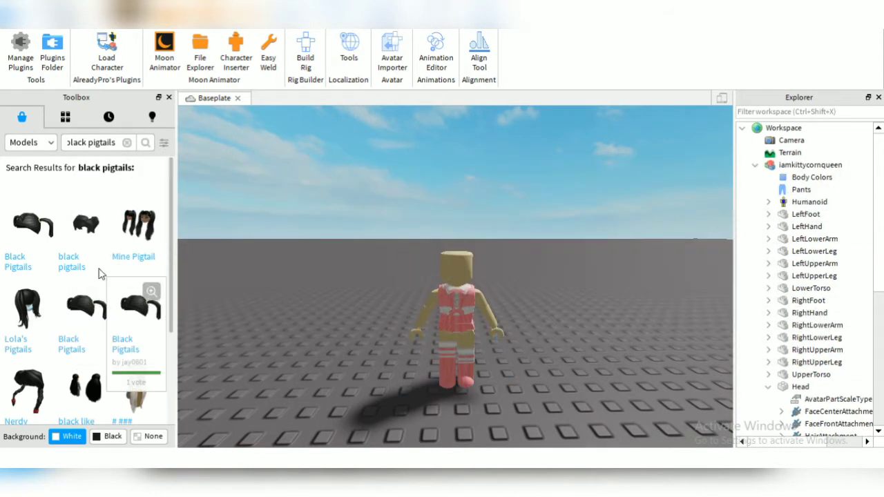
{"action": "left_click", "coordinate": [475, 278]}
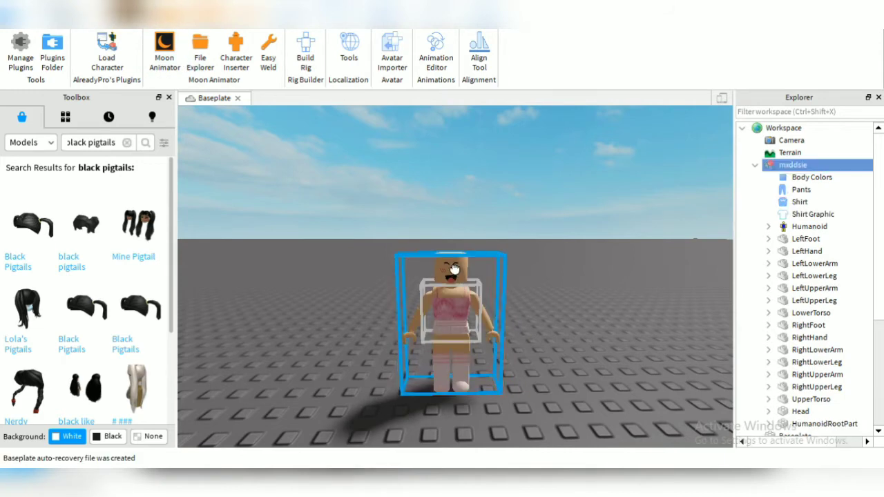
{"action": "left_click", "coordinate": [452, 275], "text": "alt"}
{"action": "left_click", "coordinate": [256, 213]}
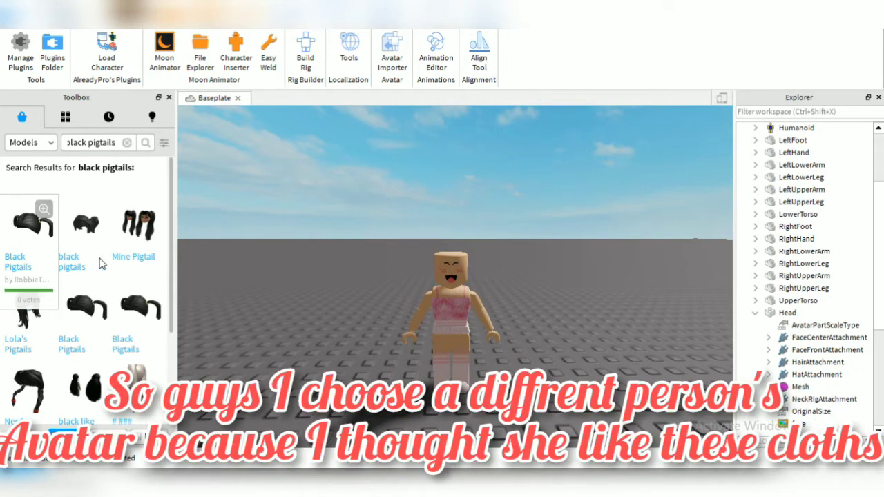
Insert the BlackPigtails hair model and attach it to the avatar.
{"action": "mouse_move", "coordinate": [100, 263]}
{"action": "left_mouse_down"}
{"action": "mouse_move", "coordinate": [345, 361]}
{"action": "mouse_move", "coordinate": [360, 390]}
{"action": "left_mouse_up"}
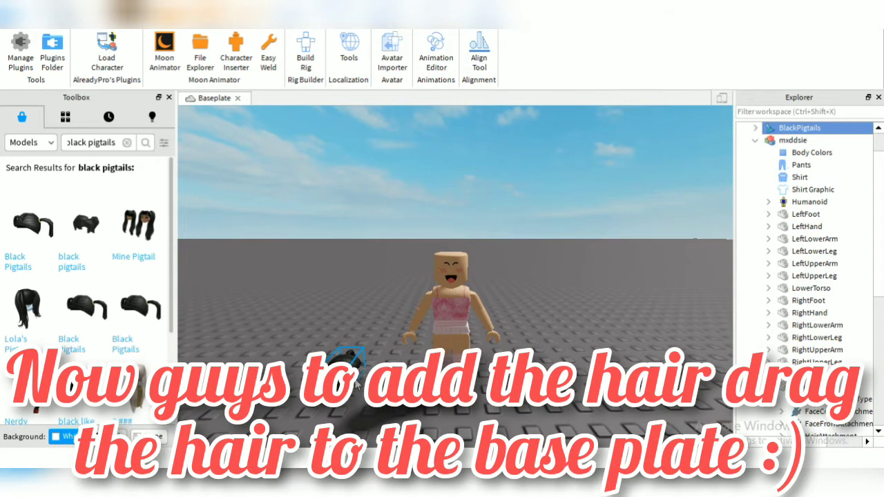
{"action": "left_click", "coordinate": [755, 142]}
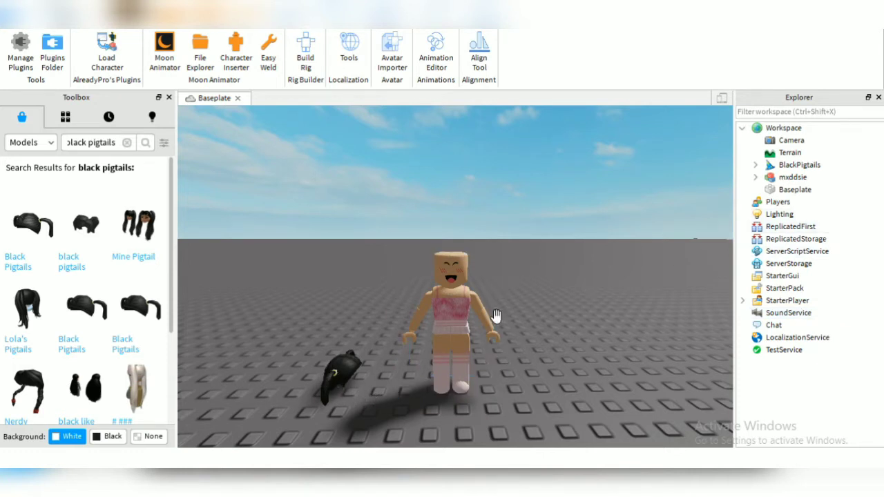
{"action": "left_click", "coordinate": [791, 170]}
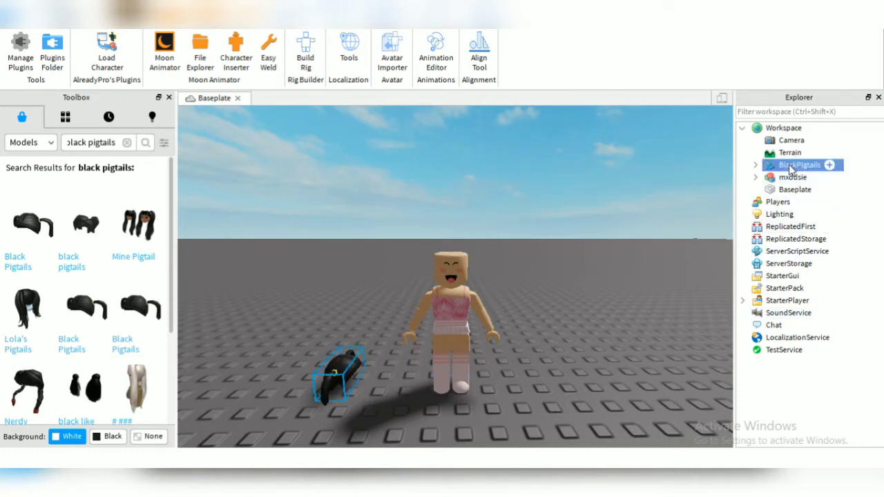
{"action": "left_click_drag", "start_coordinate": [784, 169], "coordinate": [792, 177]}
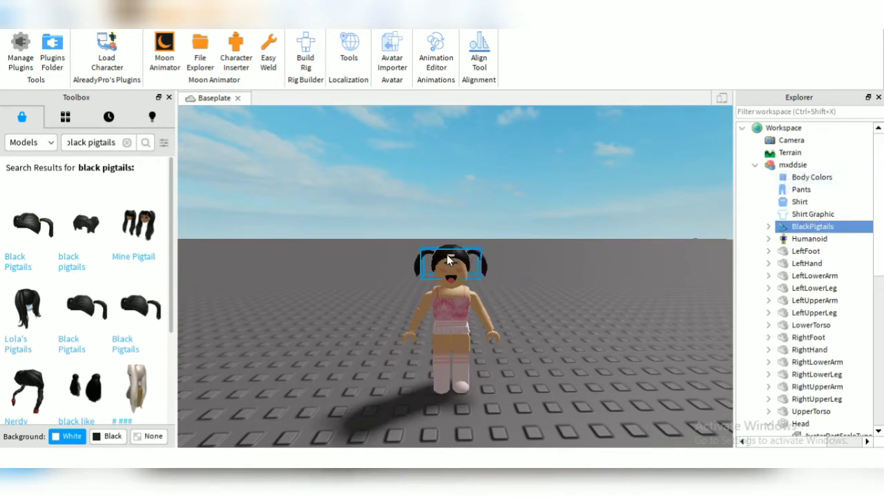
Move the avatar to near the centre of the baseplate.
{"action": "left_click_drag", "start_coordinate": [448, 324], "coordinate": [456, 407]}
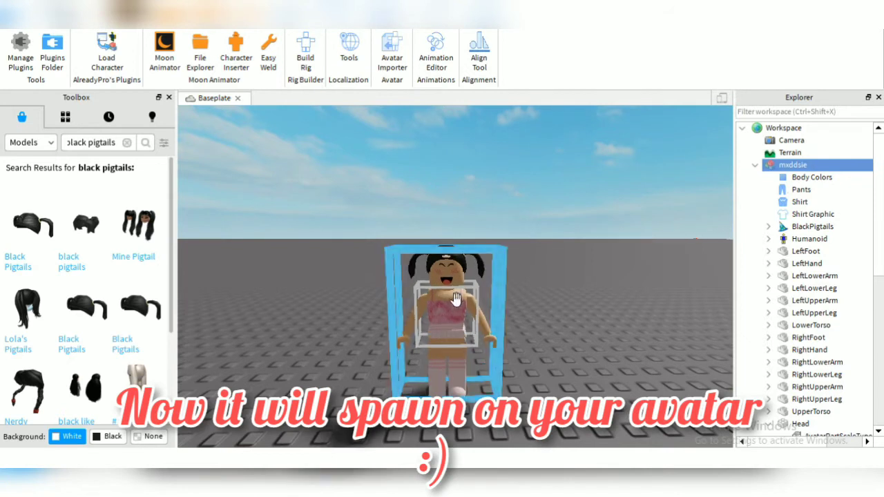
{"action": "left_click", "coordinate": [540, 238]}
{"action": "left_click", "coordinate": [484, 359]}
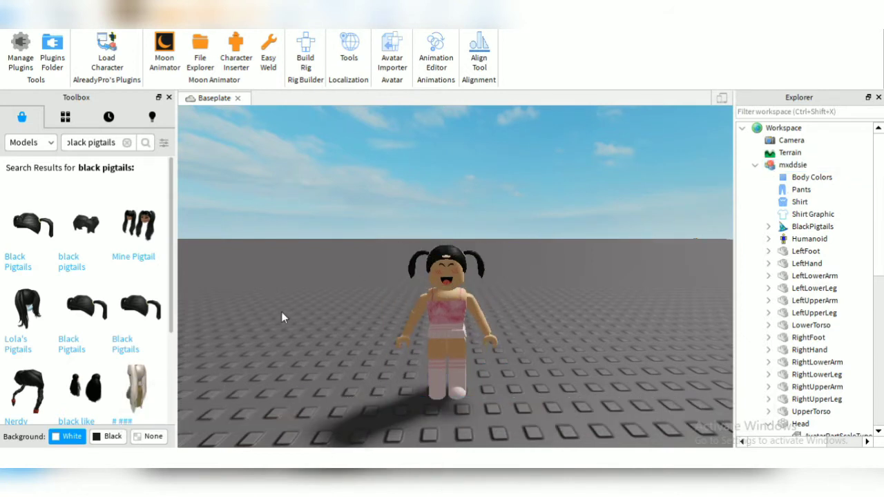
{"action": "left_click_drag", "start_coordinate": [414, 338], "coordinate": [378, 390]}
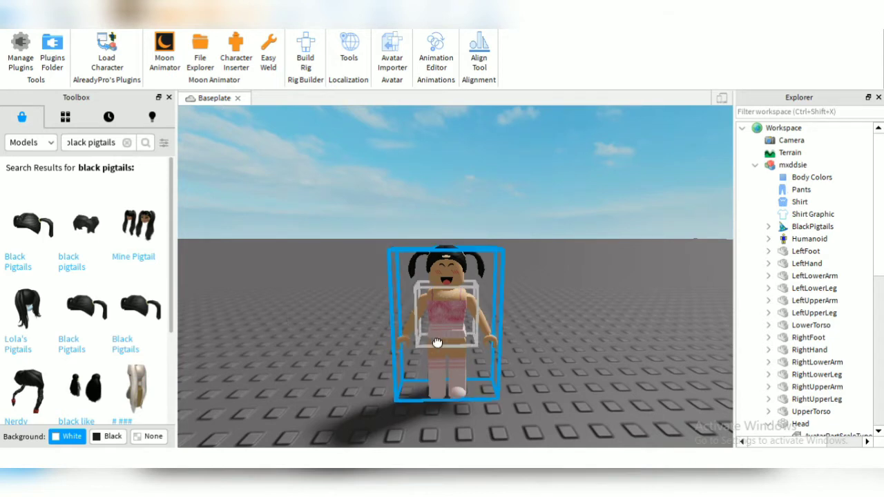
{"action": "left_click_drag", "start_coordinate": [449, 466], "coordinate": [445, 412]}
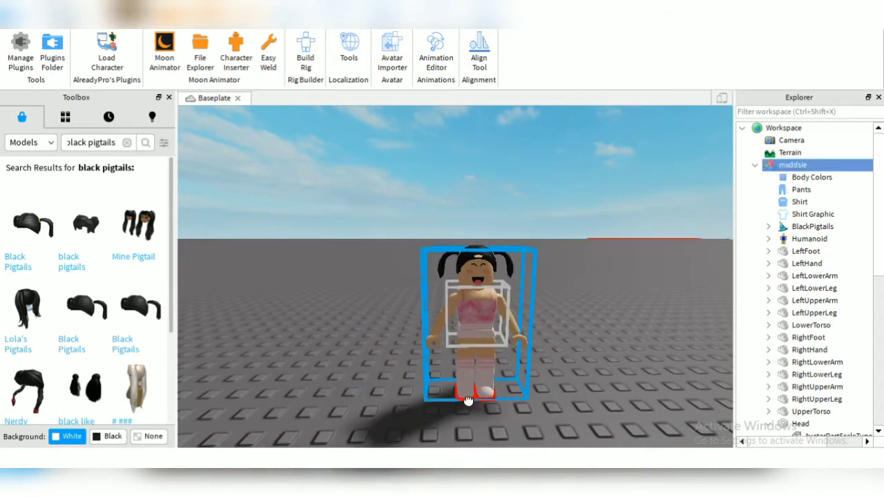
{"action": "left_click", "coordinate": [127, 143]}
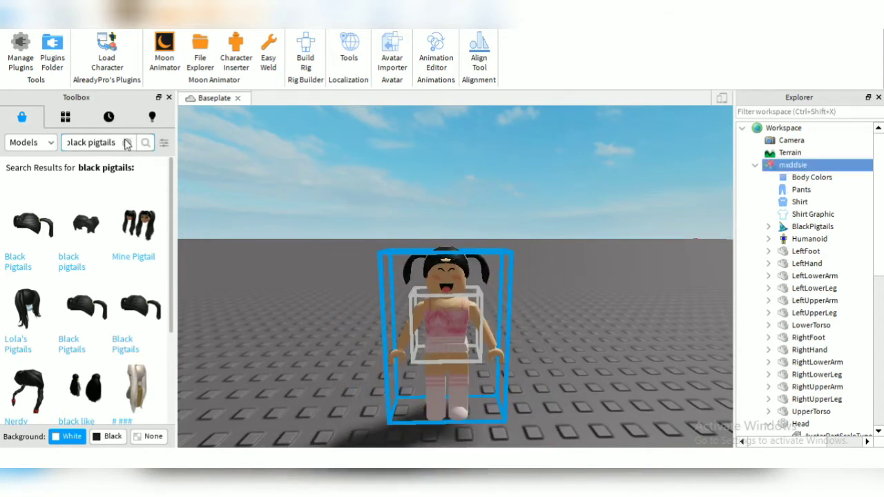
{"action": "left_click", "coordinate": [29, 142]}
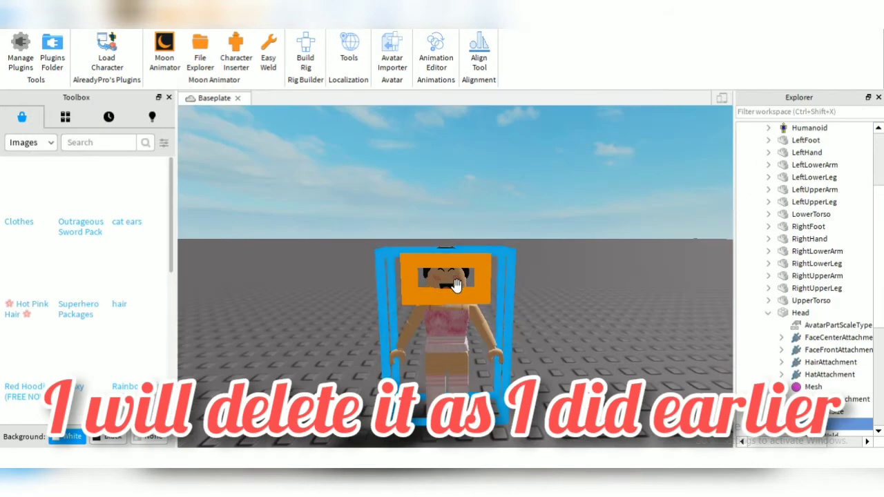
Swap the face for the Galaxy decal, then undo to restore the original smiling face.
{"action": "key", "text": "Delete"}
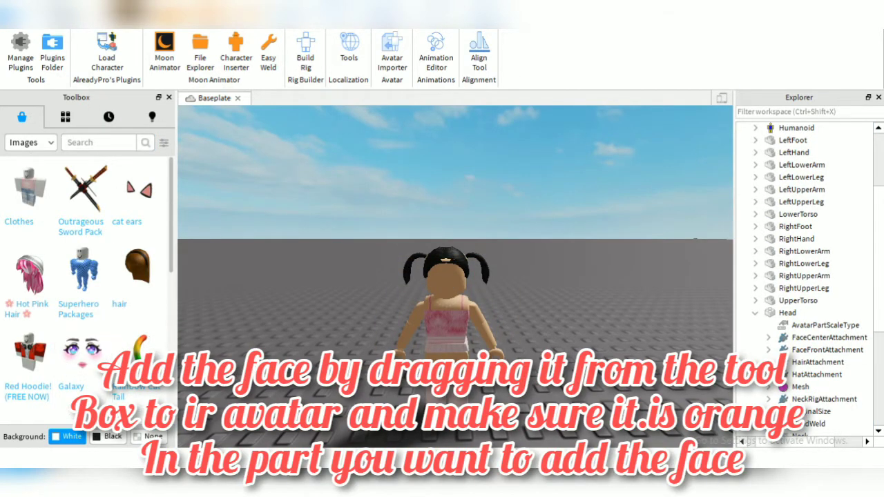
{"action": "left_click_drag", "start_coordinate": [399, 319], "coordinate": [444, 276]}
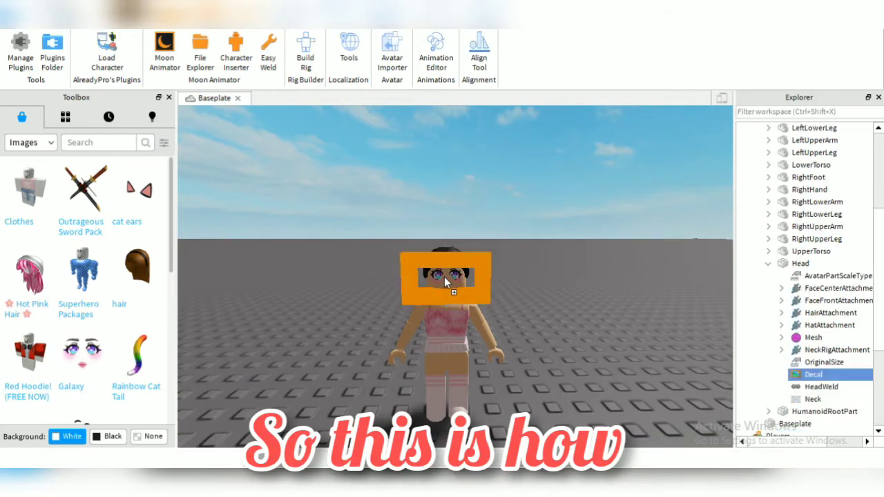
{"action": "left_click", "coordinate": [450, 260]}
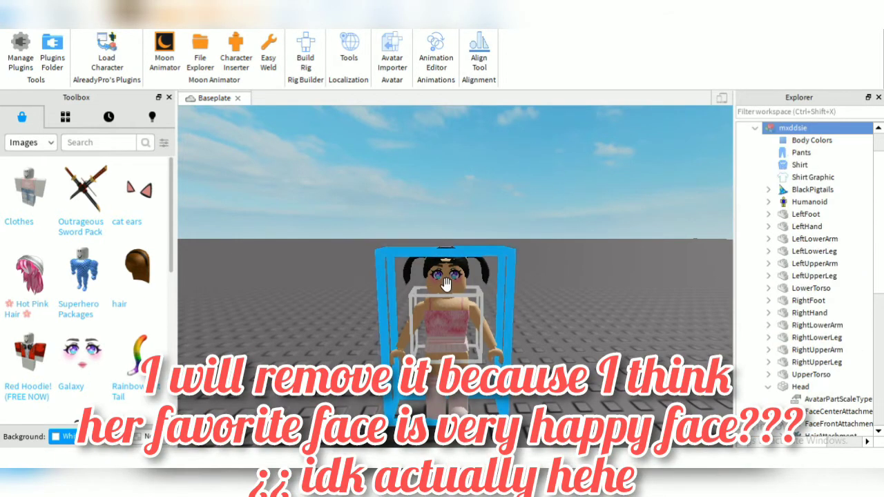
{"action": "left_click", "coordinate": [450, 261]}
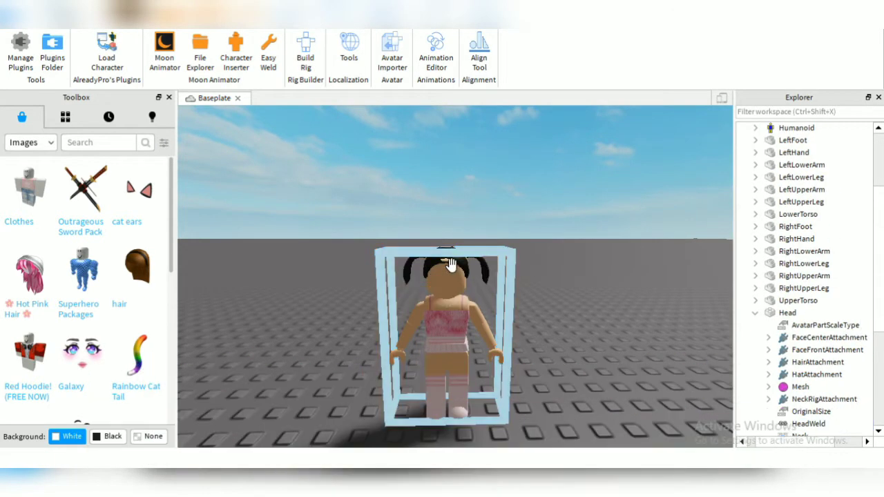
{"action": "key", "text": "ctrl+z"}
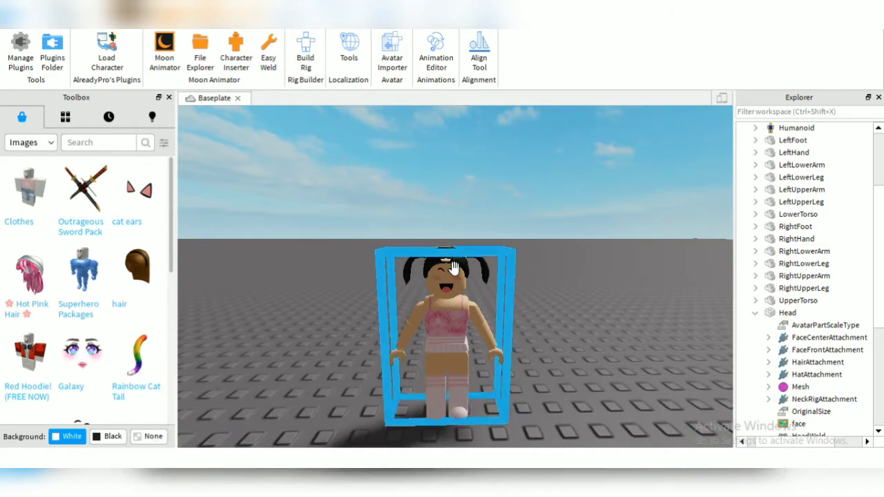
{"action": "left_click", "coordinate": [52, 143]}
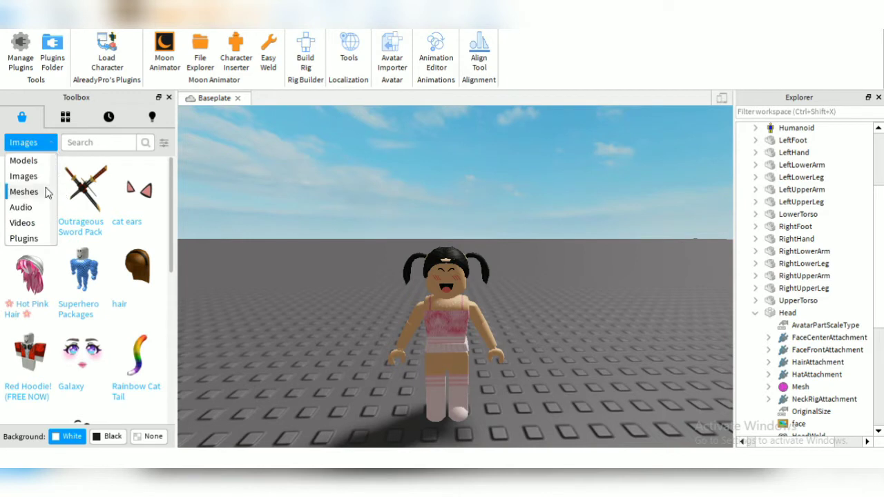
Search Toolbox models for 'pastel room', insert the Cute pastel room, then delete it.
{"action": "left_click", "coordinate": [34, 162]}
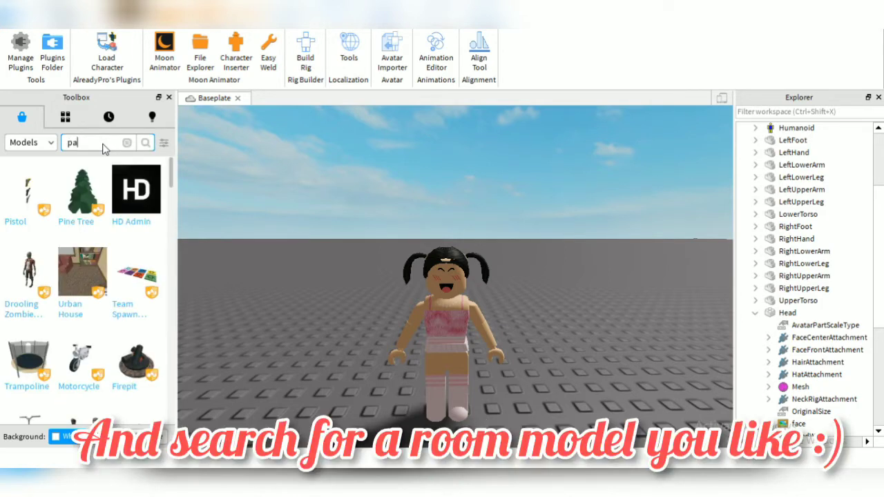
{"action": "type", "text": "tel roo"}
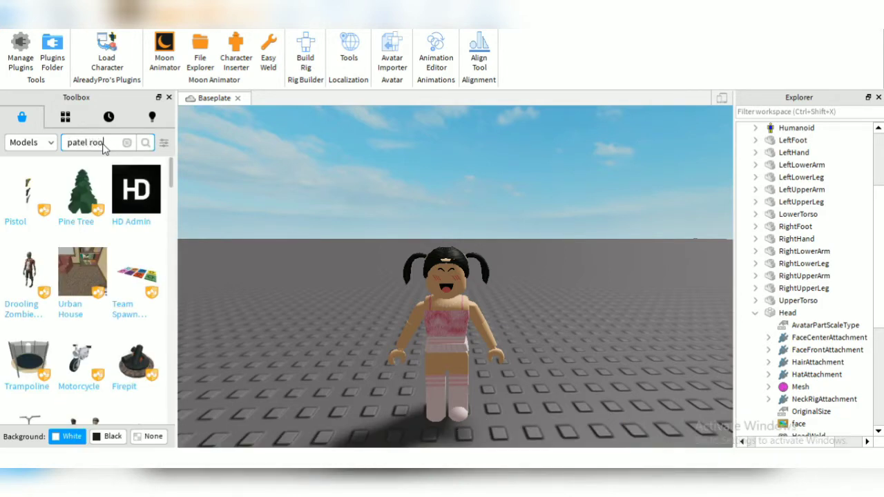
{"action": "type", "text": "m"}
{"action": "key", "text": "Return"}
{"action": "left_click", "coordinate": [78, 149]}
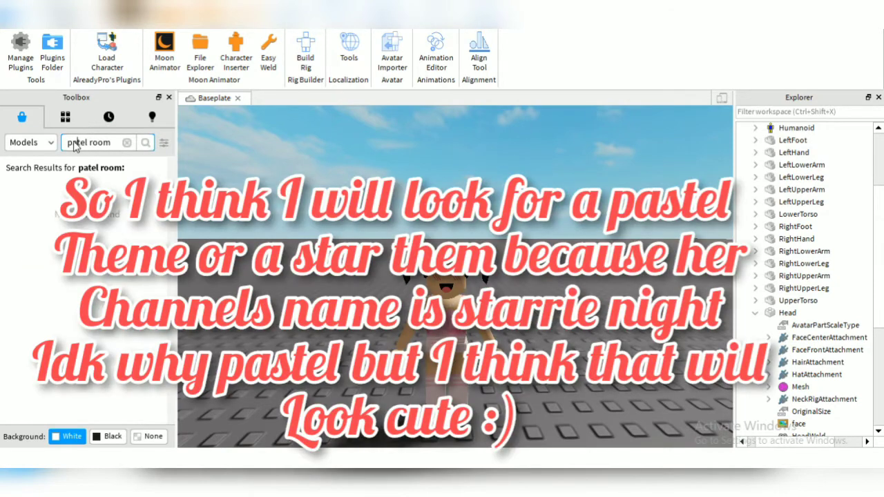
{"action": "key", "text": "Return"}
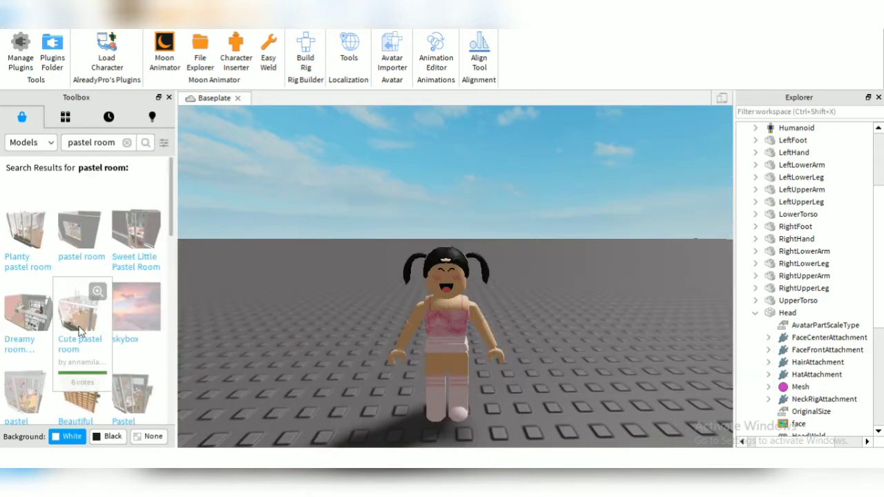
{"action": "left_click", "coordinate": [86, 338]}
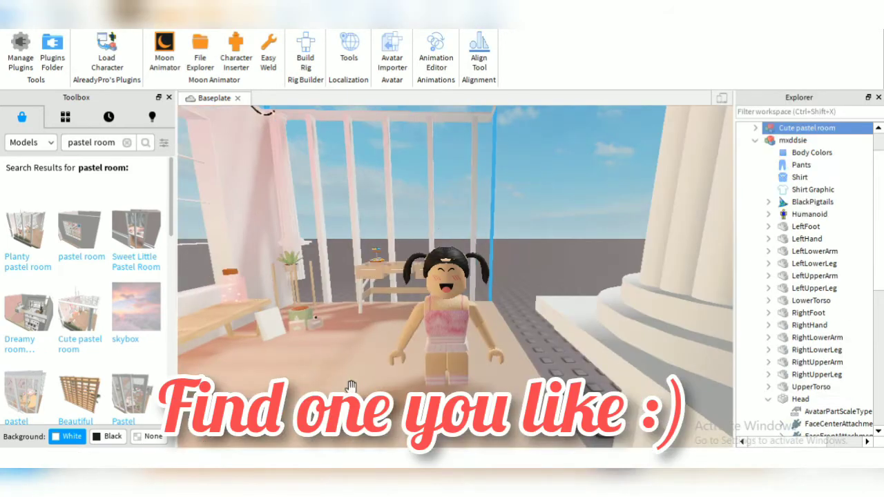
{"action": "key", "text": "Delete"}
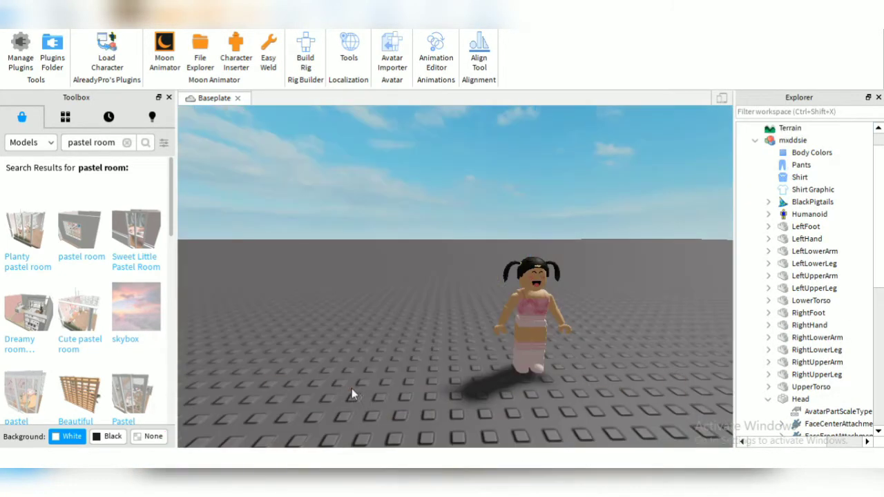
Search the Toolbox models for 'room' and scroll through the results.
{"action": "left_click", "coordinate": [127, 142]}
{"action": "type", "text": "room"}
{"action": "key", "text": "Return"}
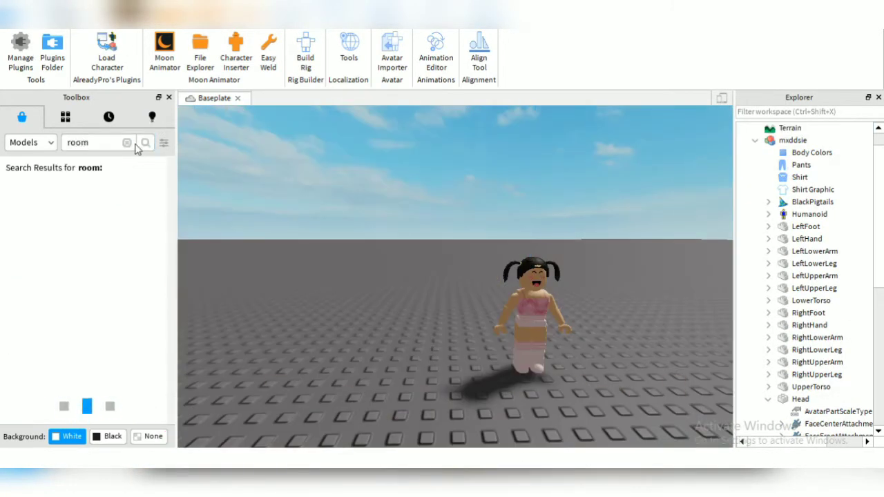
{"action": "scroll", "coordinate": [81, 242], "scroll_direction": "down", "scroll_amount": 3}
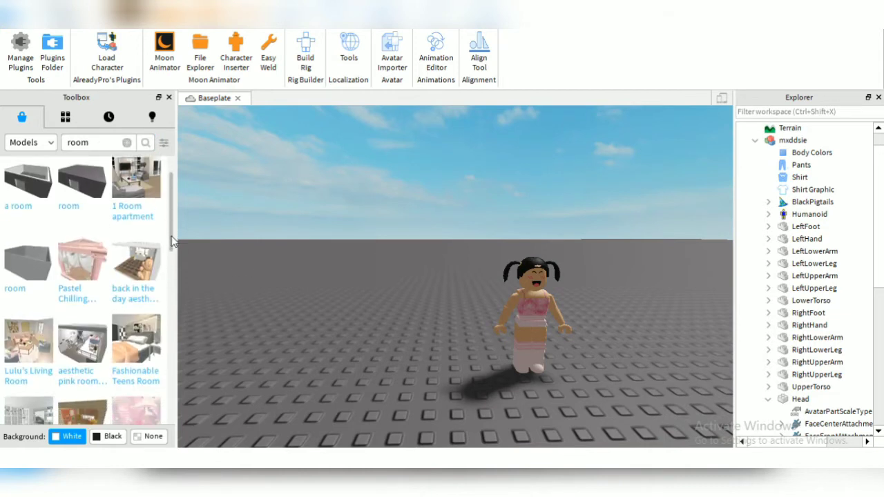
Drag the Pastel Chilling room into the scene beside the avatar and inspect it.
{"action": "left_click_drag", "start_coordinate": [79, 247], "coordinate": [297, 393]}
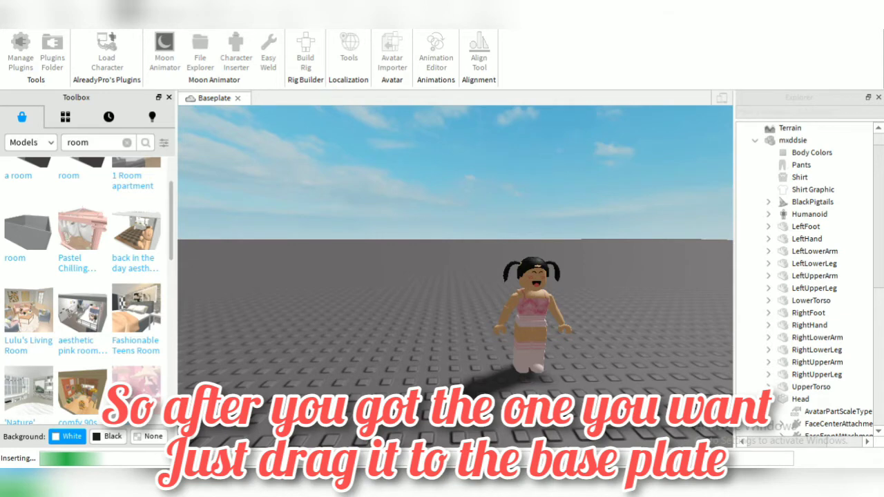
{"action": "left_click_drag", "start_coordinate": [416, 416], "coordinate": [392, 401]}
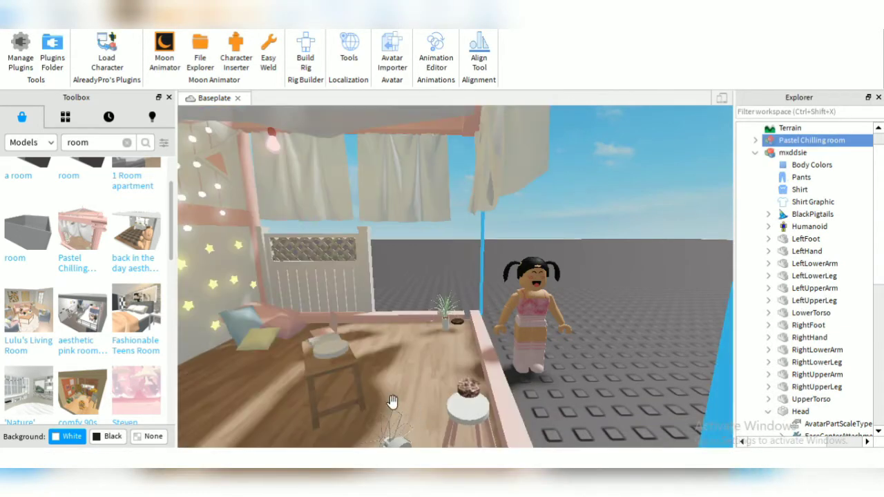
{"action": "scroll", "coordinate": [393, 405], "scroll_direction": "down", "scroll_amount": 5}
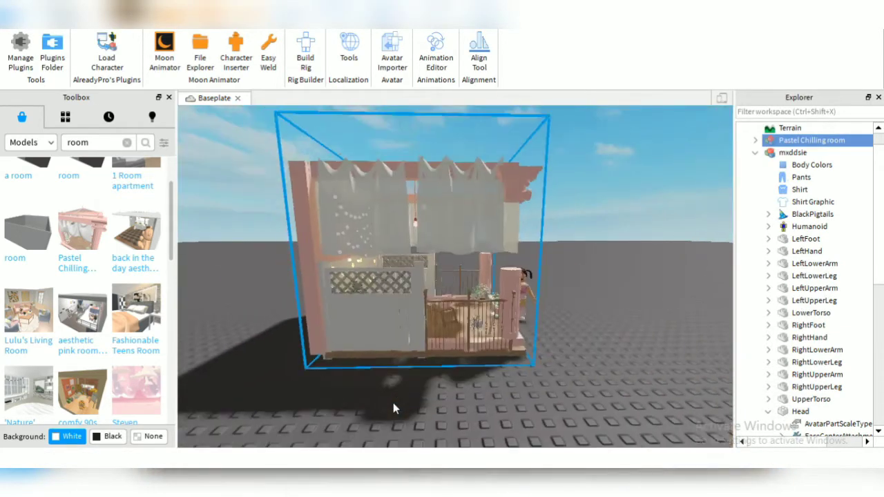
{"action": "scroll", "coordinate": [393, 402], "scroll_direction": "up", "scroll_amount": 5}
{"action": "right_click_drag", "start_coordinate": [393, 403], "coordinate": [391, 401]}
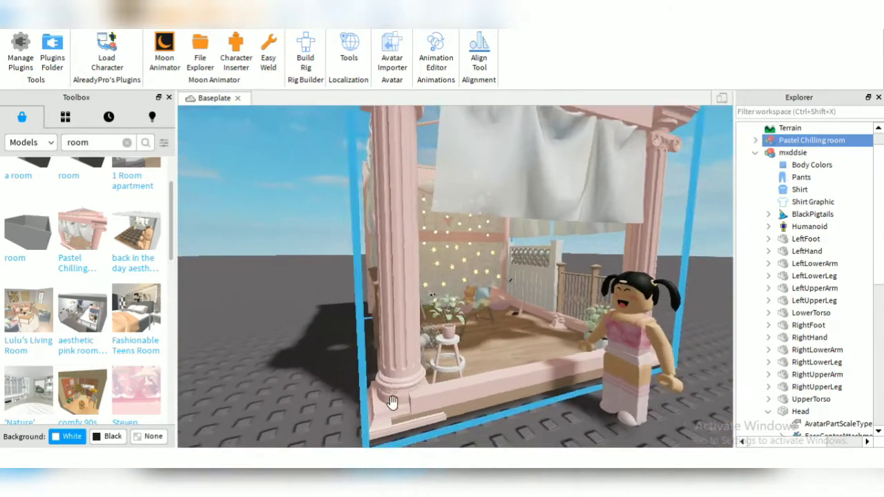
{"action": "scroll", "coordinate": [391, 401], "scroll_direction": "up", "scroll_amount": 2}
{"action": "scroll", "coordinate": [392, 401], "scroll_direction": "up", "scroll_amount": 4}
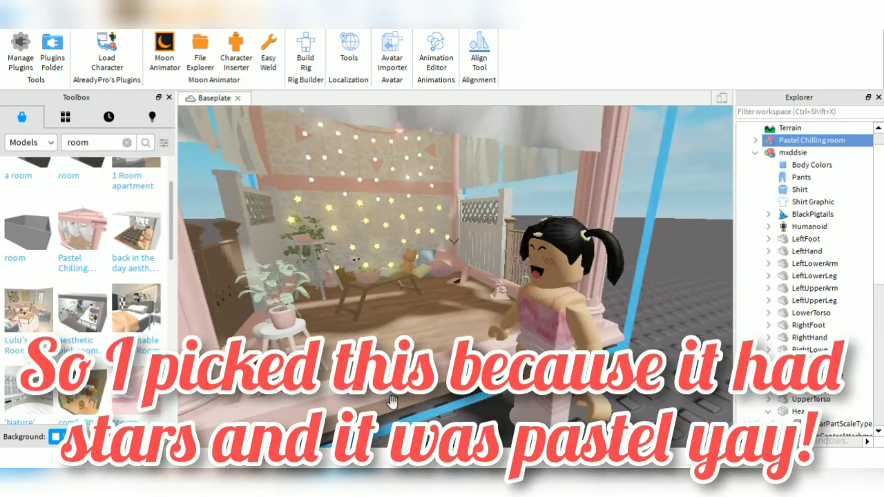
{"action": "scroll", "coordinate": [391, 402], "scroll_direction": "down", "scroll_amount": 4}
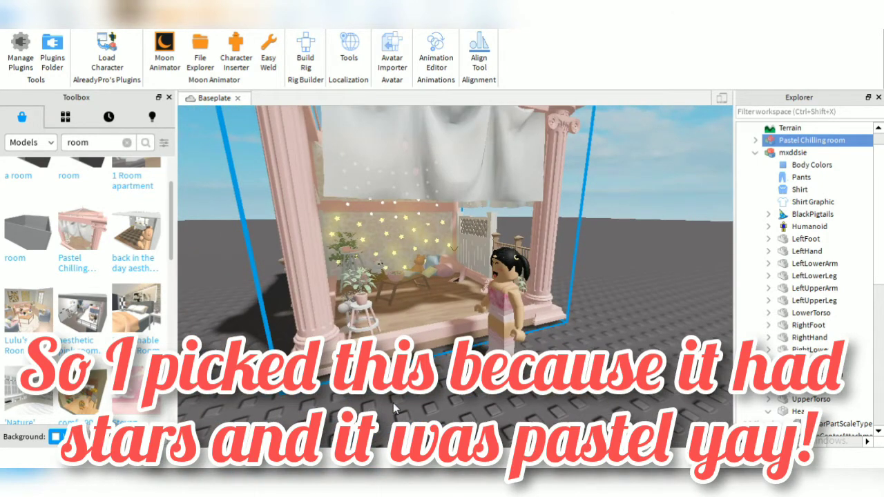
{"action": "mouse_move", "coordinate": [428, 487]}
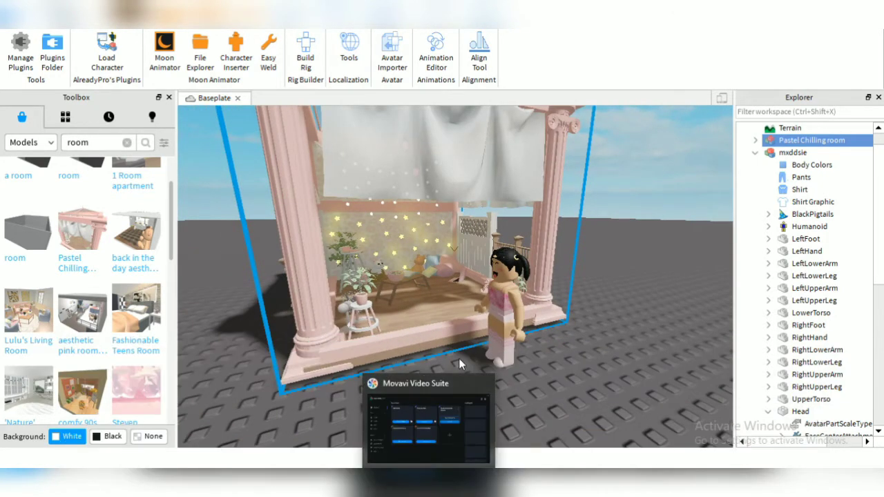
{"action": "left_click", "coordinate": [426, 350]}
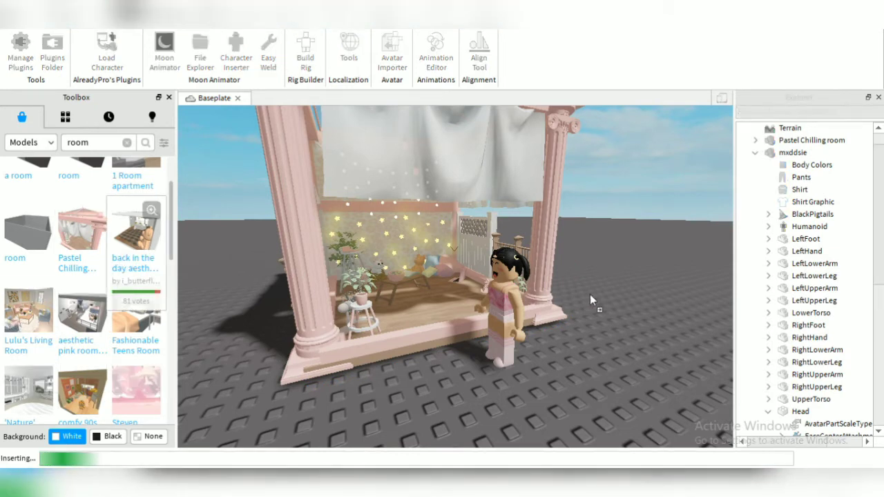
Focus on the 1950's aesthetic room, delete it, and swing back to the pastel room.
{"action": "scroll", "coordinate": [587, 285], "scroll_direction": "down", "scroll_amount": 5}
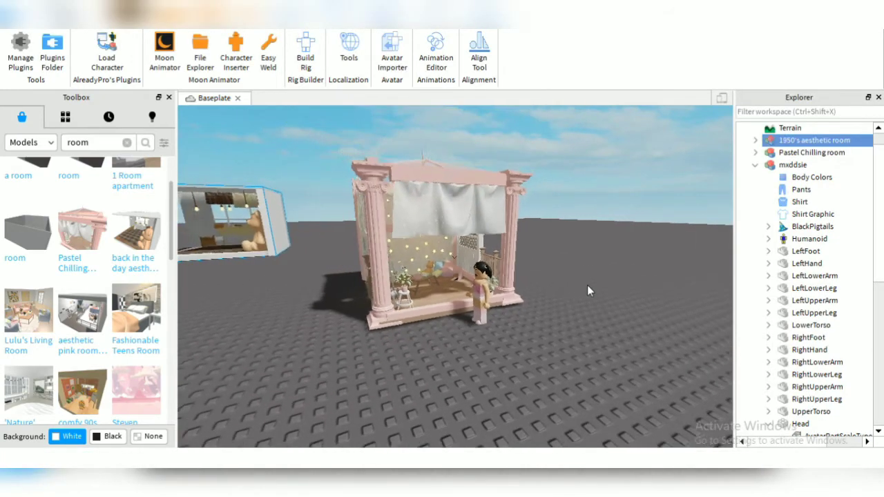
{"action": "right_click_drag", "start_coordinate": [587, 285], "coordinate": [586, 285]}
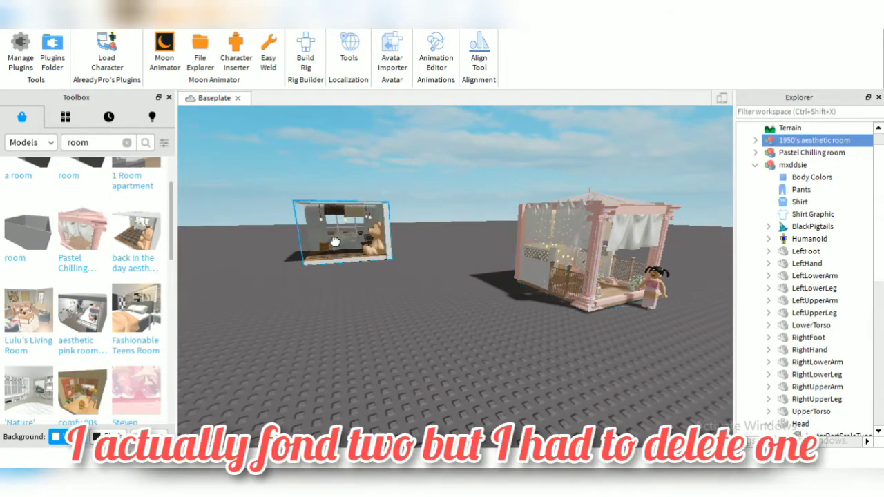
{"action": "key", "text": "f"}
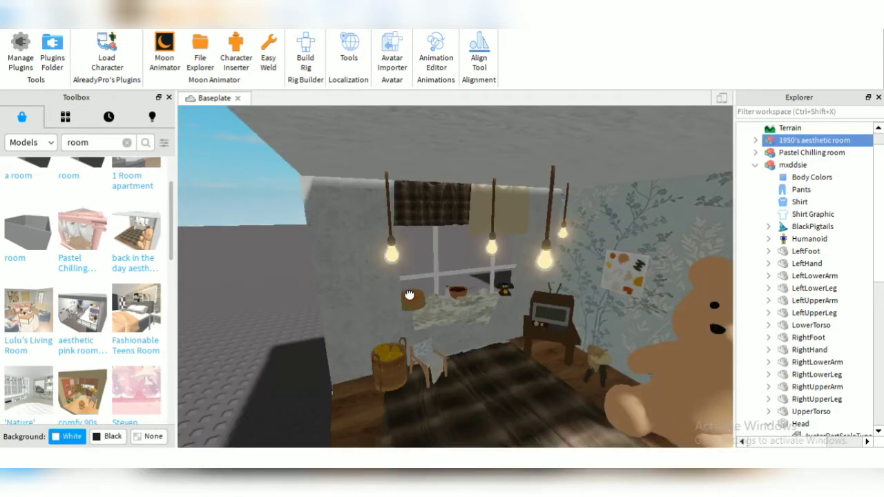
{"action": "right_click_drag", "start_coordinate": [411, 295], "coordinate": [412, 302]}
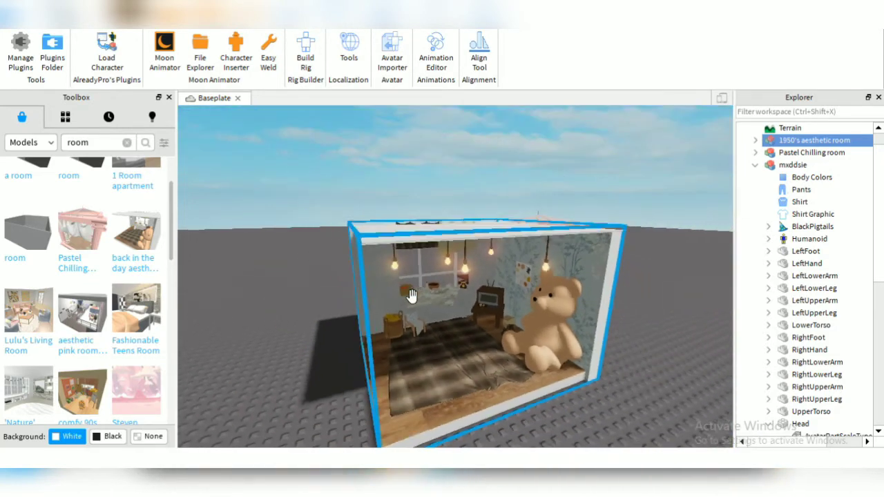
{"action": "scroll", "coordinate": [412, 301], "scroll_direction": "up", "scroll_amount": 5}
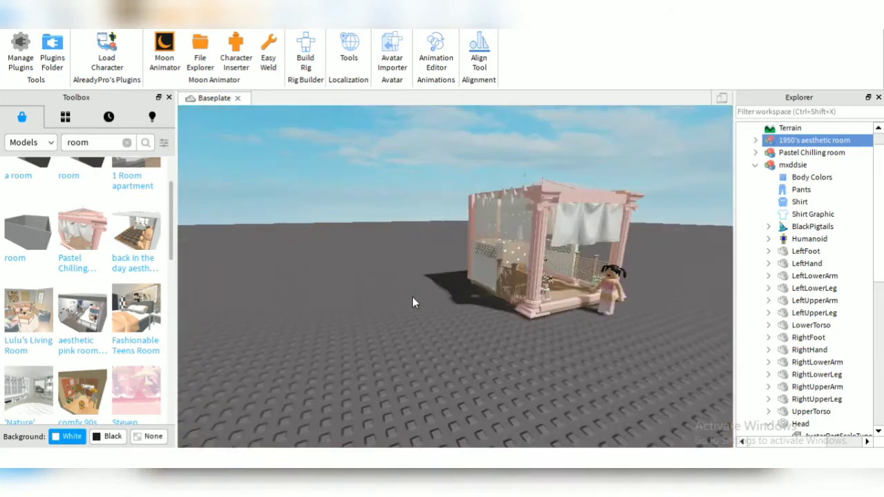
{"action": "key", "text": "Delete"}
{"action": "scroll", "coordinate": [412, 297], "scroll_direction": "up", "scroll_amount": 10}
{"action": "right_click_drag", "start_coordinate": [411, 295], "coordinate": [412, 297]}
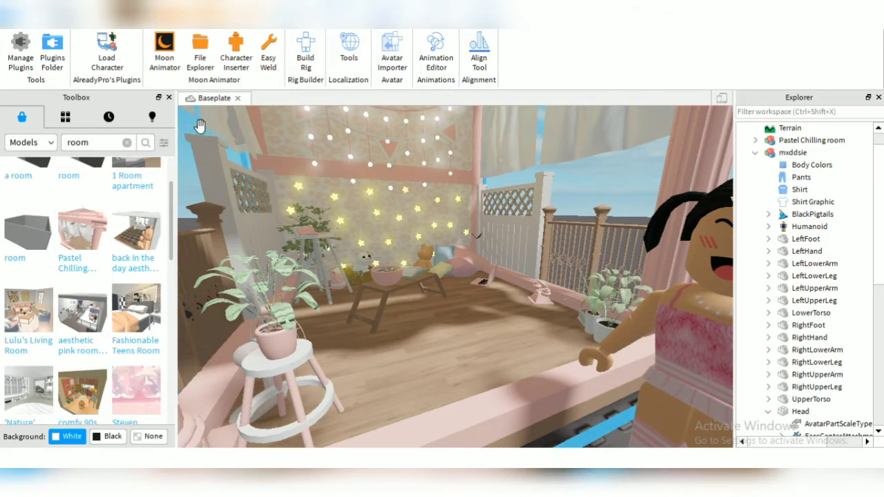
Clear the Toolbox search, collapse mxddsie in Explorer, and select the Baseplate.
{"action": "left_click", "coordinate": [128, 142]}
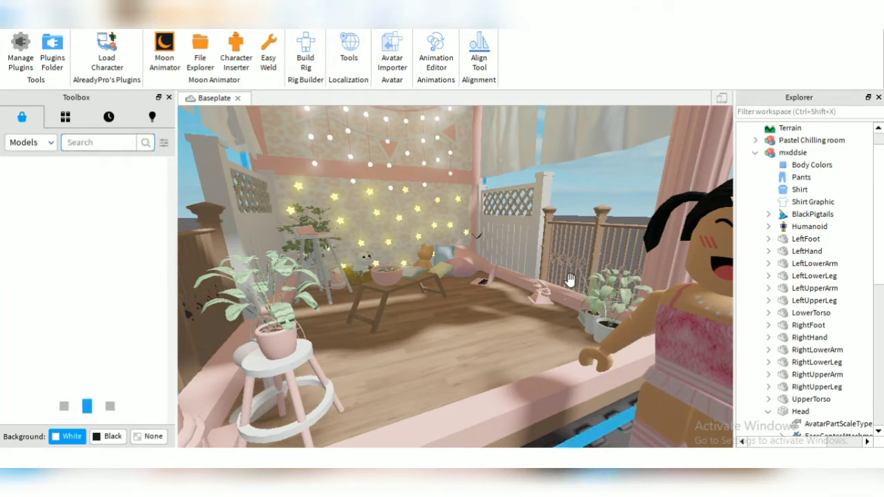
{"action": "left_click", "coordinate": [754, 153]}
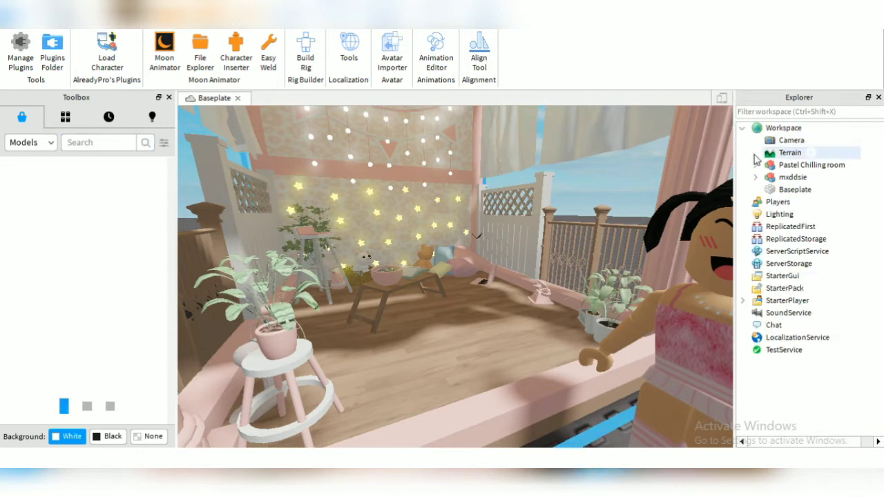
{"action": "left_click", "coordinate": [791, 192]}
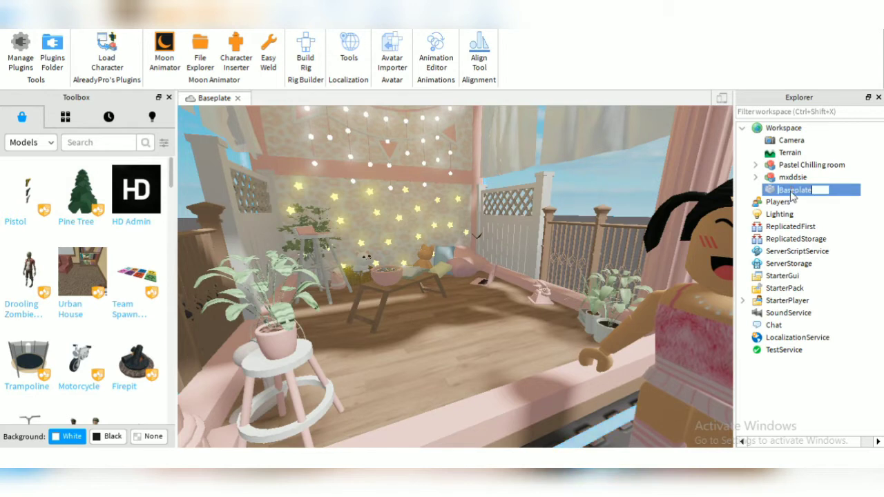
{"action": "left_click_drag", "start_coordinate": [791, 193], "coordinate": [786, 191]}
{"action": "left_click", "coordinate": [779, 202]}
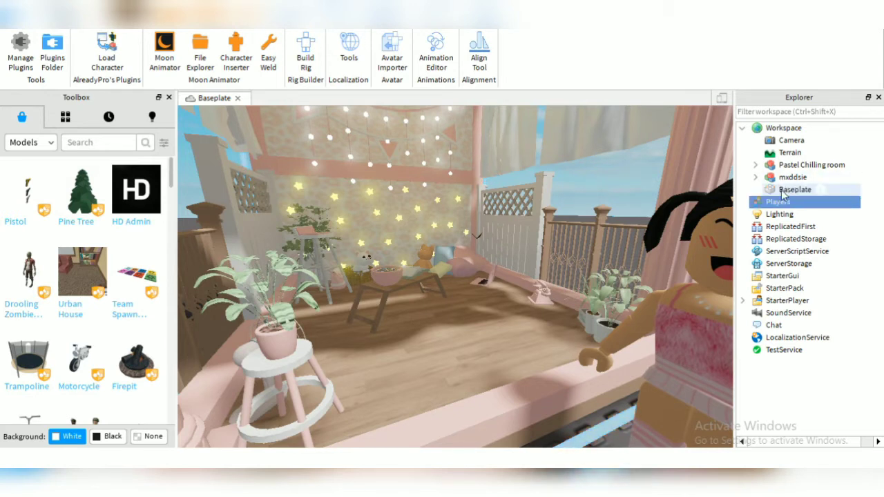
{"action": "left_click", "coordinate": [654, 228]}
{"action": "scroll", "coordinate": [660, 228], "scroll_direction": "down", "scroll_amount": 10}
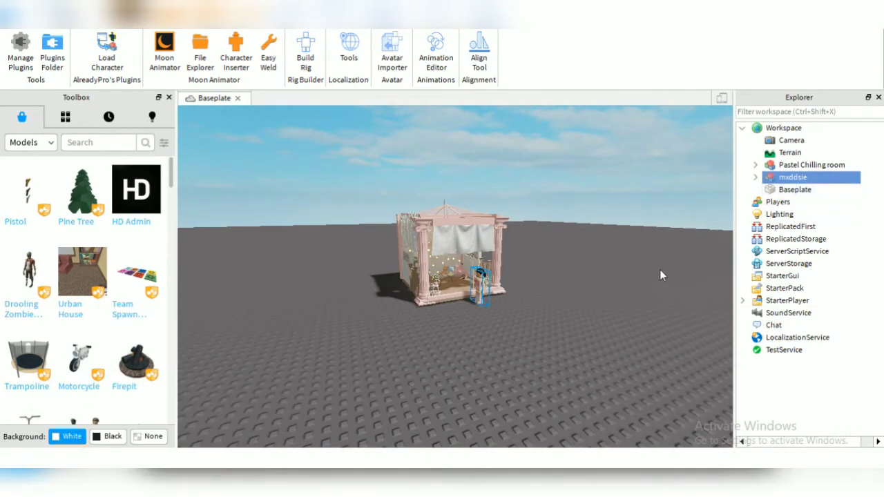
{"action": "left_click", "coordinate": [659, 272]}
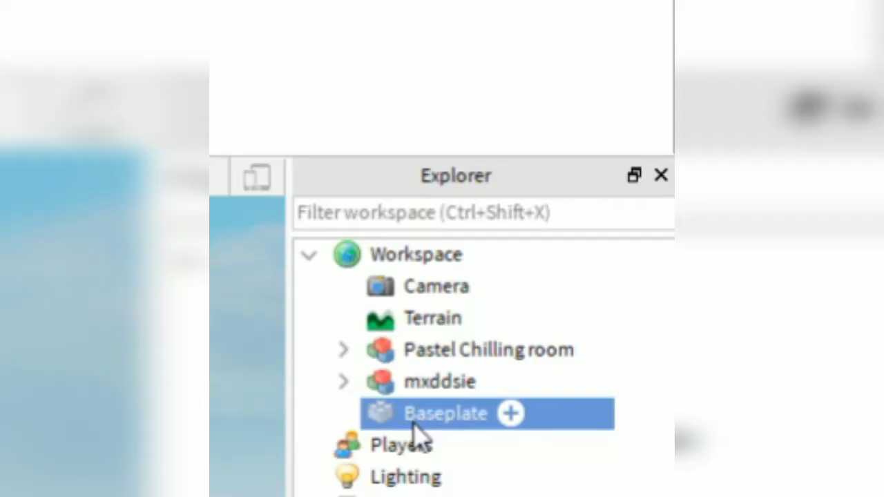
Delete and restore the Baseplate, then insert a Grass Baseplate from a 'grass' model search.
{"action": "key", "text": "Delete"}
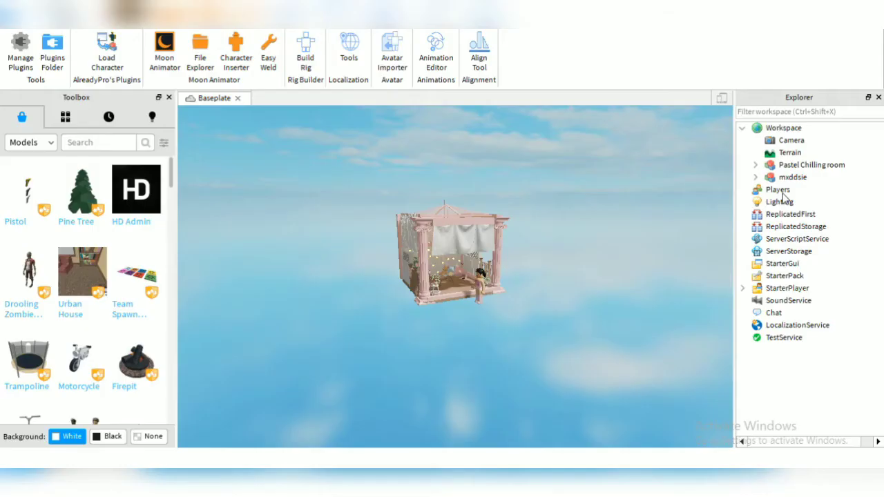
{"action": "key", "text": "ctrl+z"}
{"action": "type", "text": "gra"}
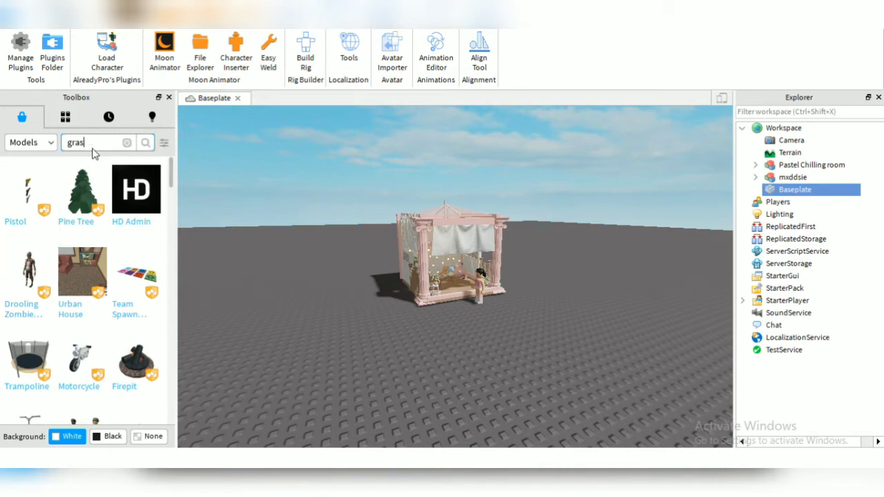
{"action": "type", "text": "s"}
{"action": "key", "text": "Return"}
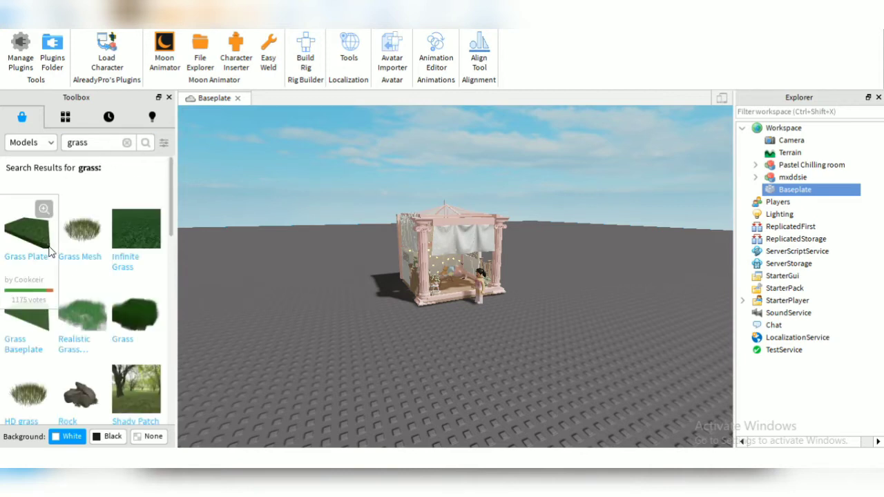
{"action": "left_click", "coordinate": [28, 314]}
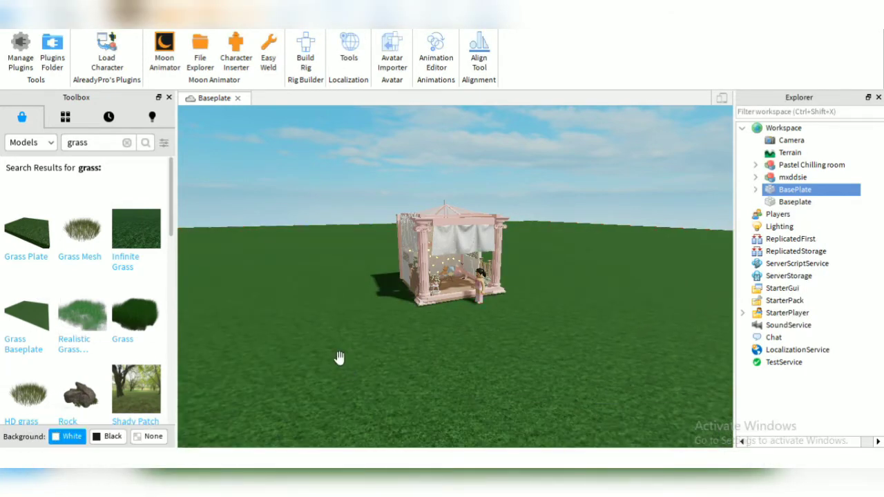
{"action": "key", "text": "f"}
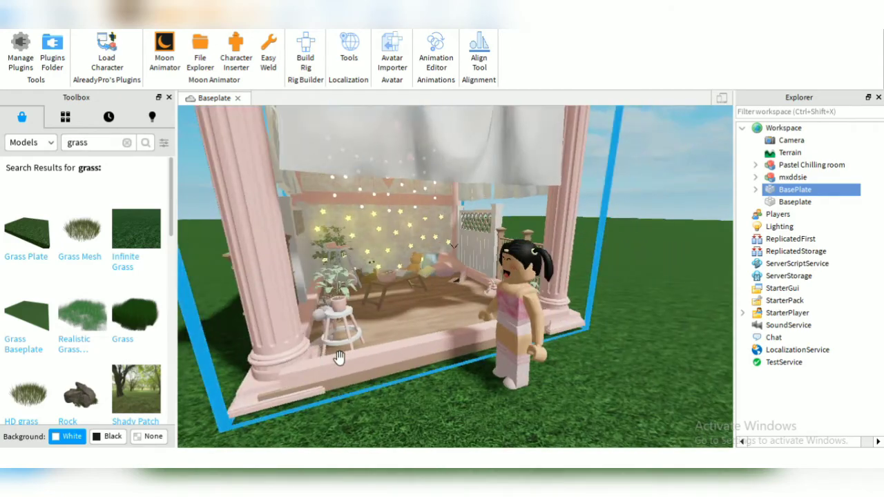
{"action": "scroll", "coordinate": [339, 357], "scroll_direction": "down", "scroll_amount": 3}
{"action": "scroll", "coordinate": [339, 357], "scroll_direction": "down", "scroll_amount": 5}
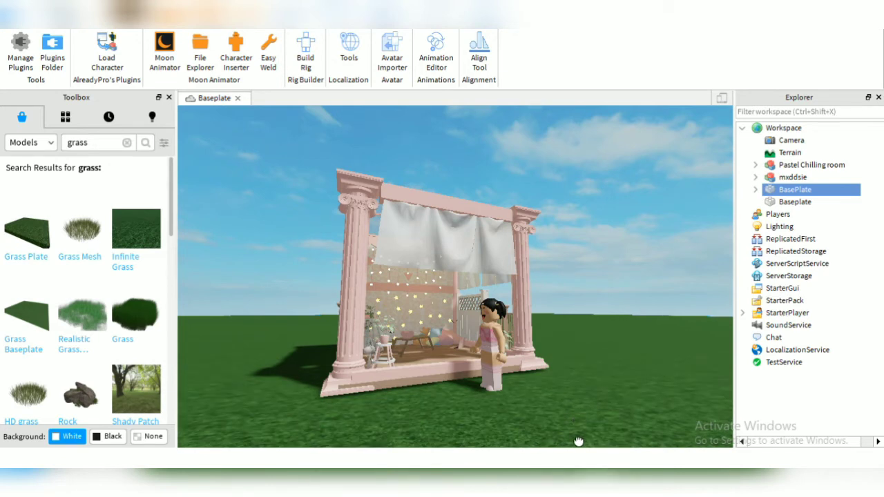
Delete the original Baseplate and the grass BasePlate so the room floats in the sky.
{"action": "left_click", "coordinate": [584, 294]}
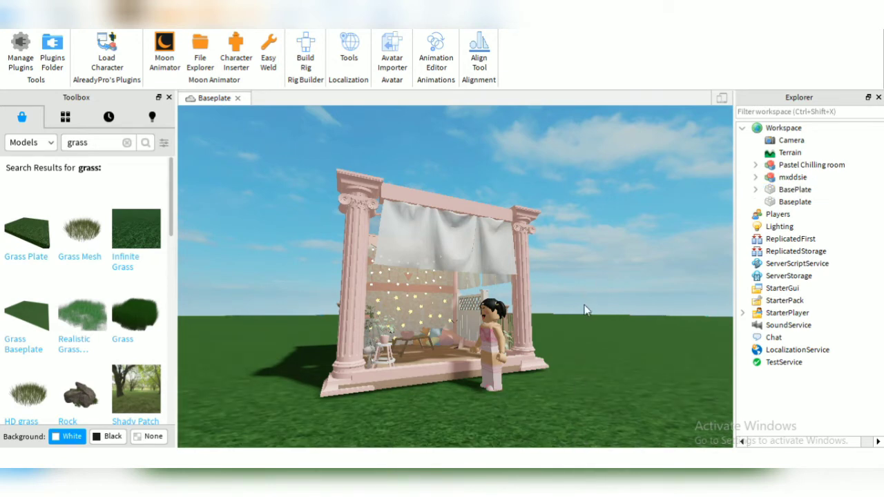
{"action": "right_click_drag", "start_coordinate": [585, 310], "coordinate": [584, 304]}
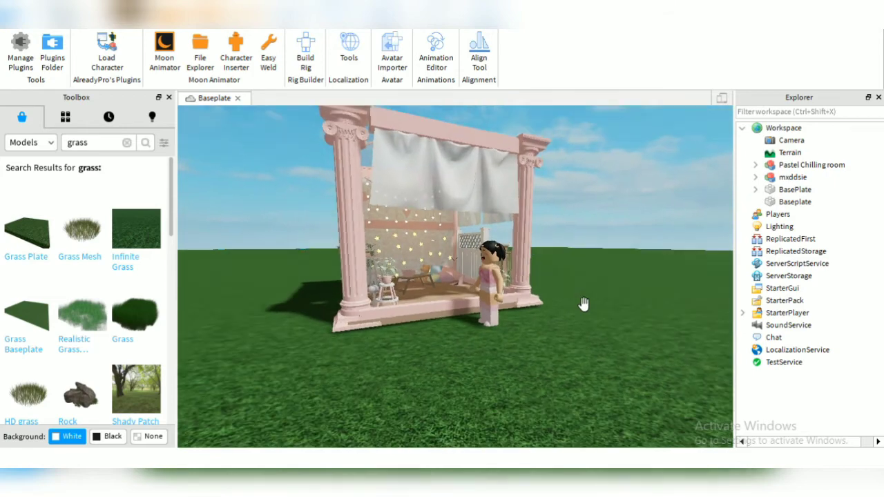
{"action": "scroll", "coordinate": [583, 304], "scroll_direction": "up", "scroll_amount": 3}
{"action": "scroll", "coordinate": [583, 304], "scroll_direction": "down", "scroll_amount": 6}
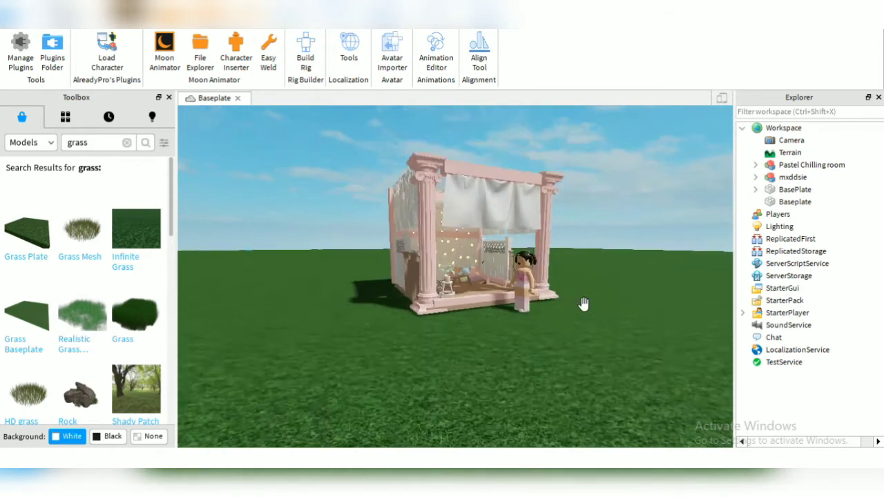
{"action": "left_click", "coordinate": [496, 288]}
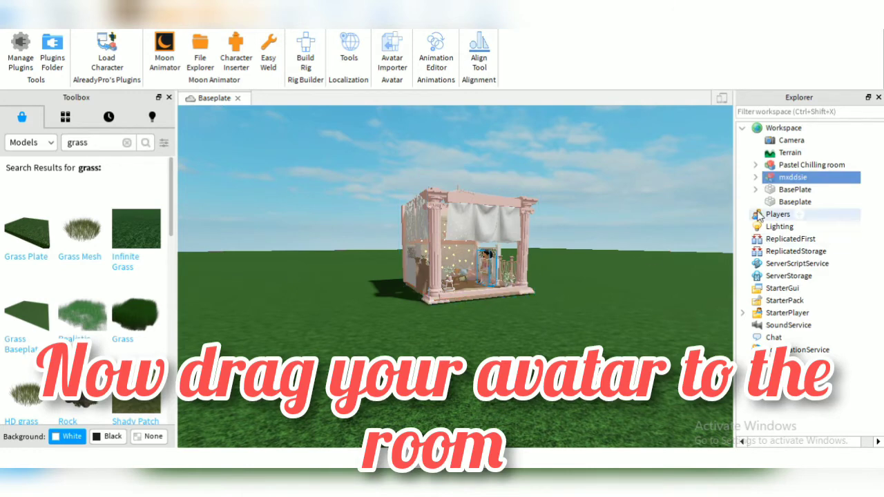
{"action": "left_click", "coordinate": [790, 202]}
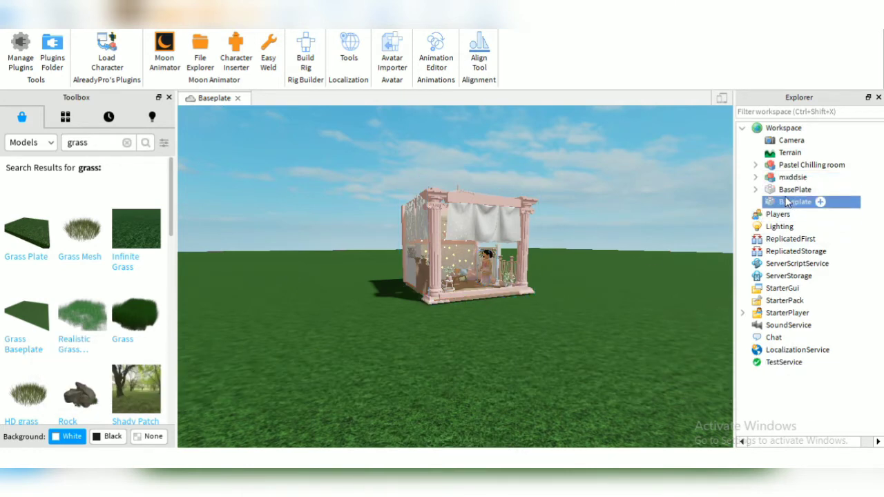
{"action": "key", "text": "Delete"}
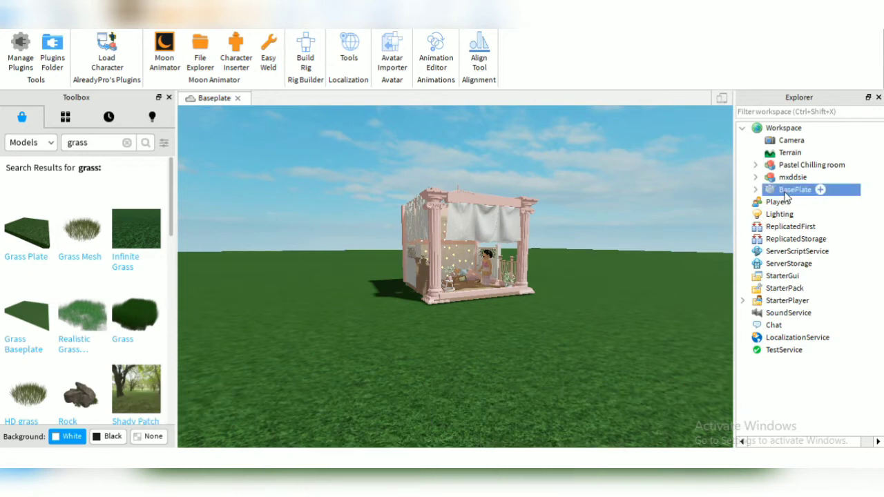
{"action": "key", "text": "Delete"}
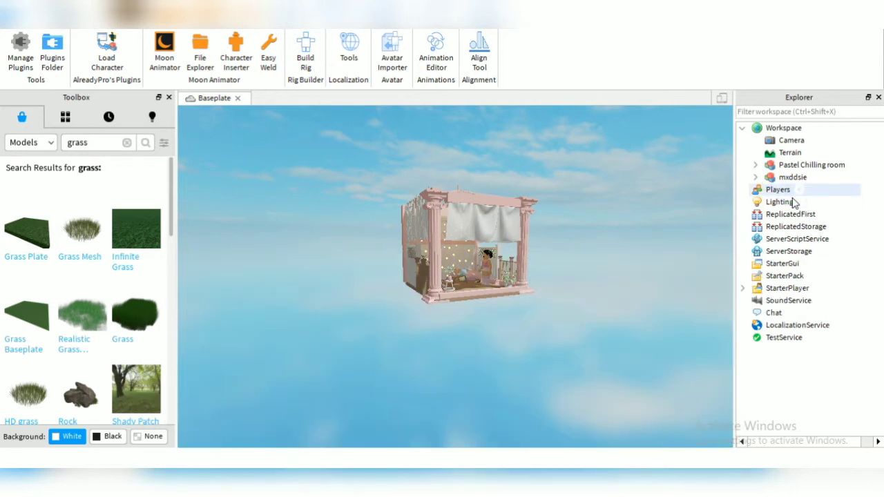
{"action": "left_click", "coordinate": [811, 164]}
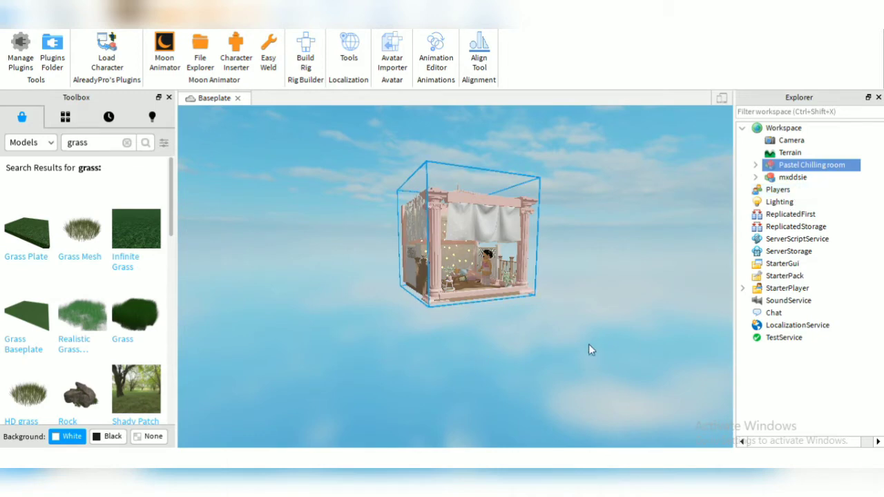
Fly the camera into the floating pavilion down to its floor level.
{"action": "right_click_drag", "start_coordinate": [599, 337], "coordinate": [600, 337]}
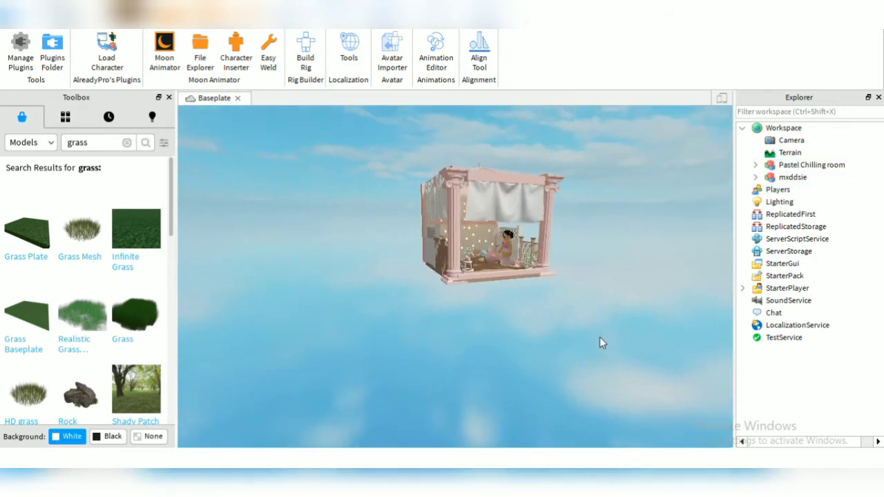
{"action": "scroll", "coordinate": [599, 343], "scroll_direction": "up", "scroll_amount": 5}
{"action": "scroll", "coordinate": [599, 343], "scroll_direction": "down", "scroll_amount": 3}
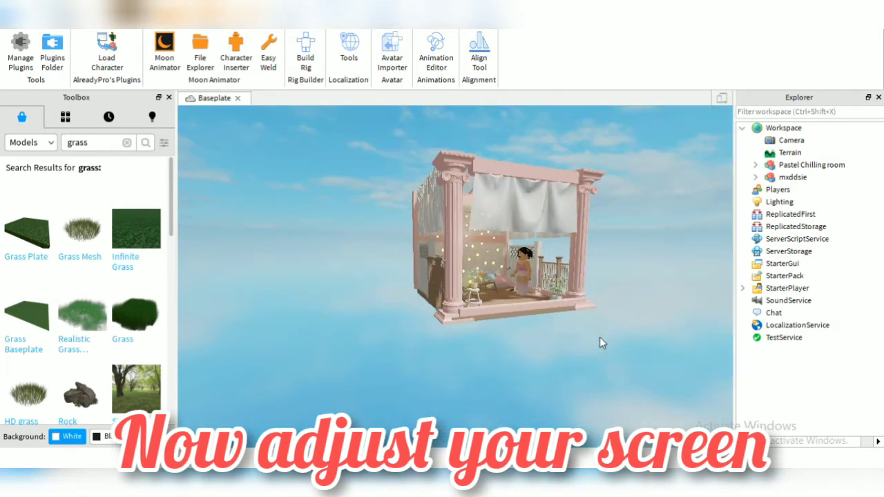
{"action": "right_click_drag", "start_coordinate": [599, 338], "coordinate": [599, 339]}
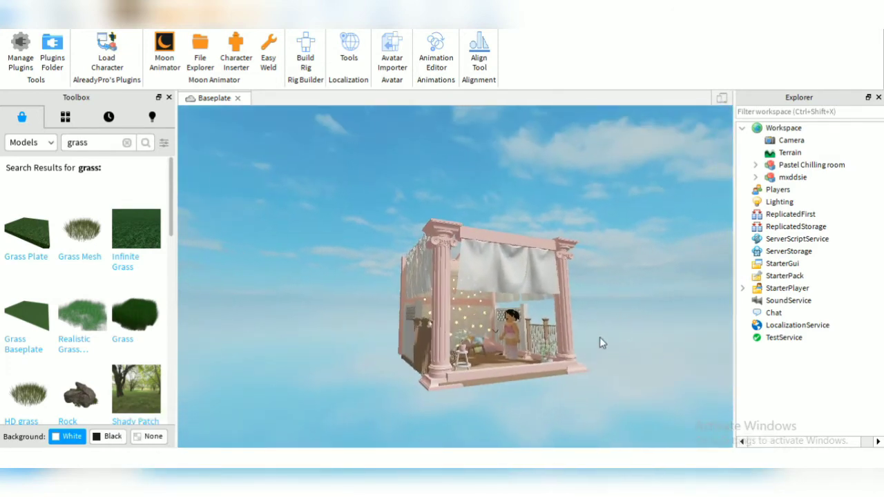
{"action": "scroll", "coordinate": [599, 343], "scroll_direction": "up", "scroll_amount": 1}
{"action": "scroll", "coordinate": [599, 342], "scroll_direction": "up", "scroll_amount": 3}
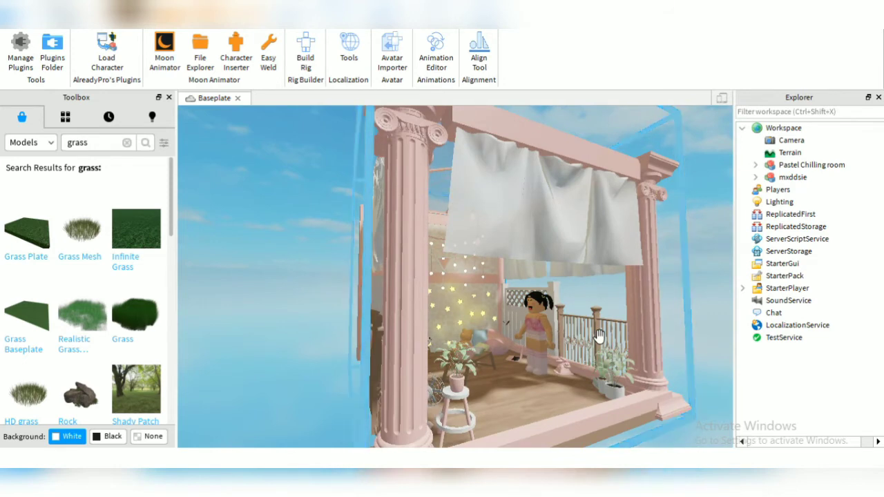
{"action": "key", "text": "q"}
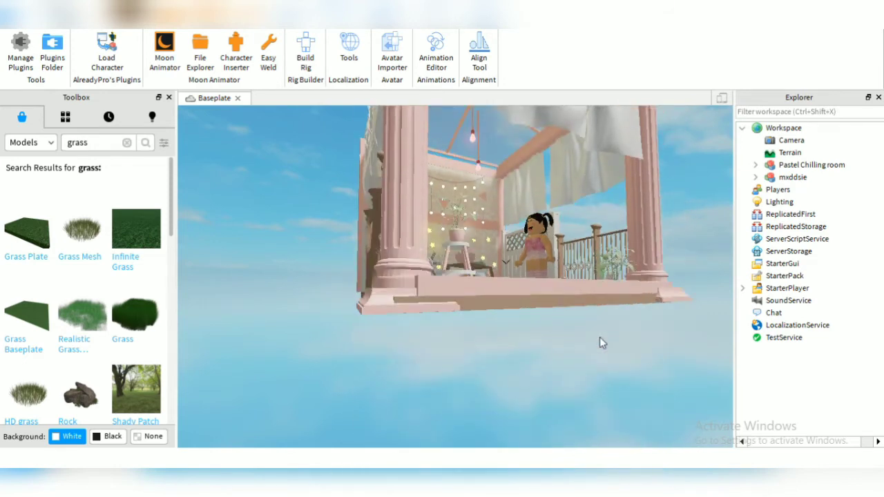
{"action": "right_click_drag", "start_coordinate": [600, 342], "coordinate": [599, 342]}
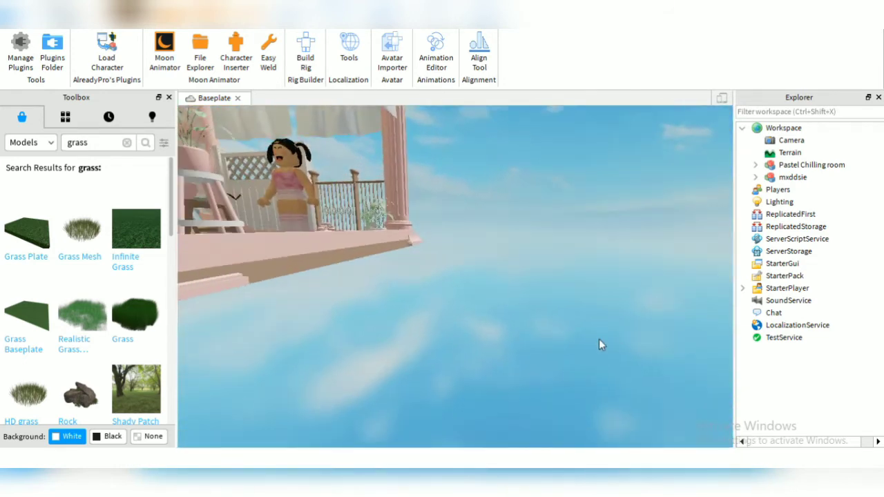
{"action": "key", "text": "e"}
{"action": "key", "text": "w"}
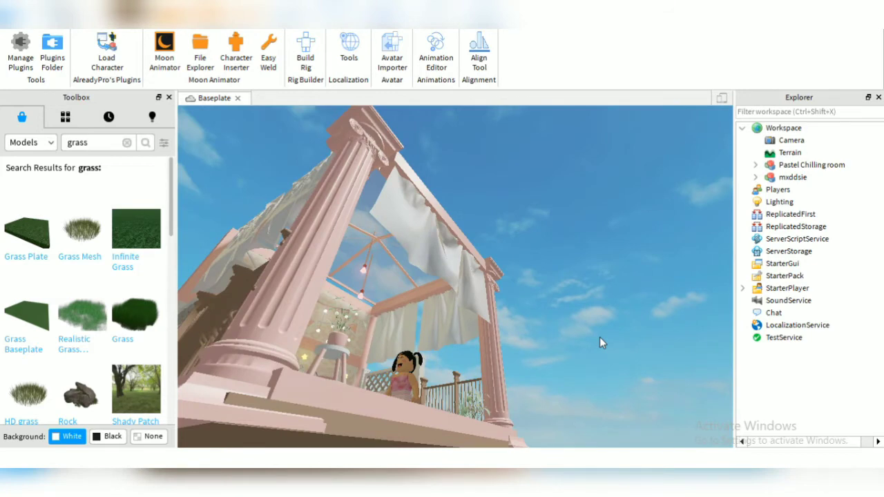
{"action": "right_click_drag", "start_coordinate": [599, 343], "coordinate": [599, 335]}
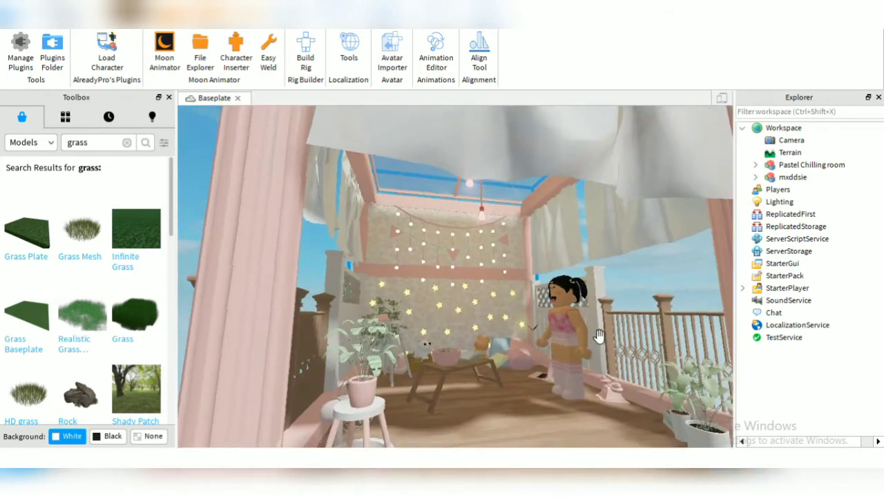
{"action": "scroll", "coordinate": [599, 336], "scroll_direction": "up", "scroll_amount": 3}
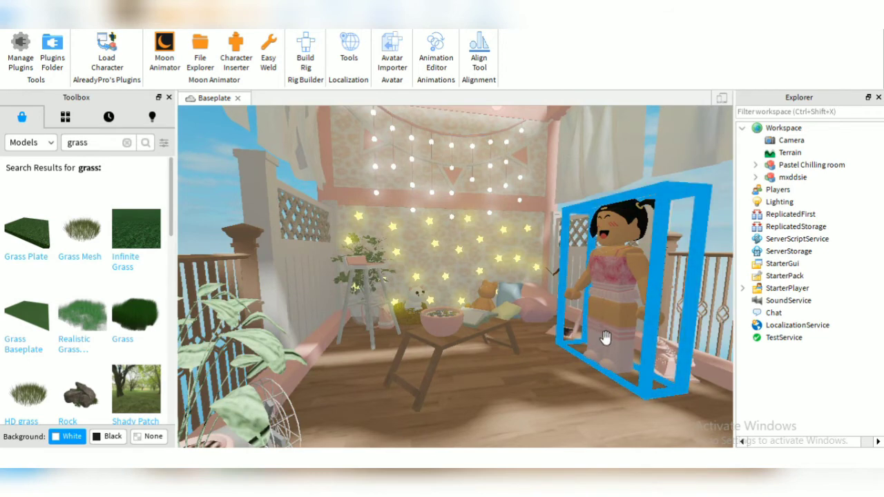
Drag the avatar left across the floor to stand beside the table.
{"action": "mouse_move", "coordinate": [588, 327]}
{"action": "left_mouse_down"}
{"action": "mouse_move", "coordinate": [555, 356]}
{"action": "mouse_move", "coordinate": [508, 341]}
{"action": "mouse_move", "coordinate": [525, 325]}
{"action": "left_mouse_up"}
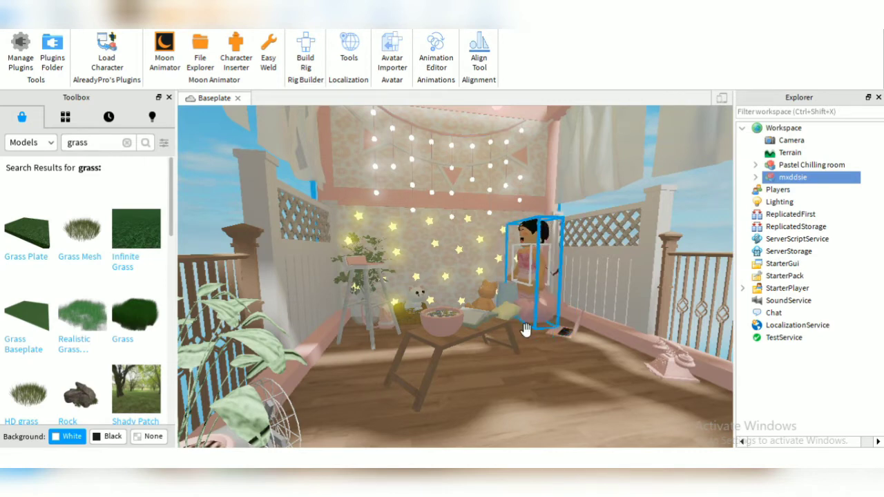
{"action": "scroll", "coordinate": [524, 330], "scroll_direction": "up", "scroll_amount": 2}
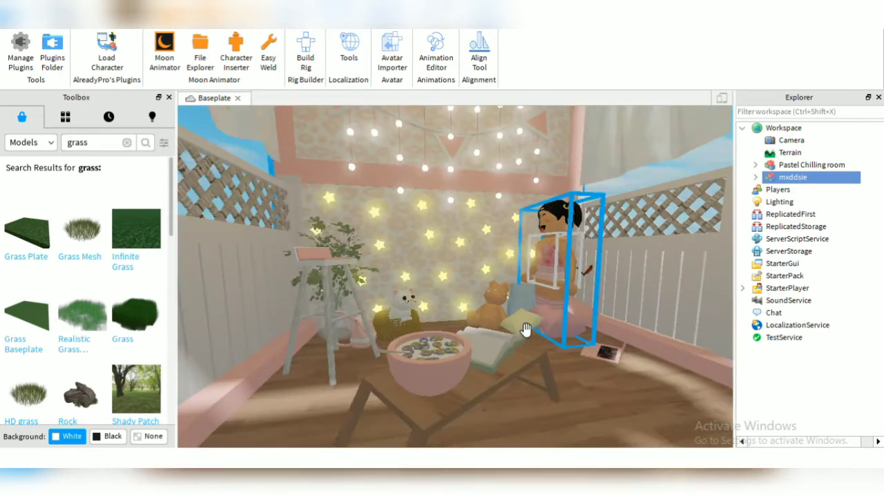
{"action": "right_click_drag", "start_coordinate": [524, 329], "coordinate": [524, 330]}
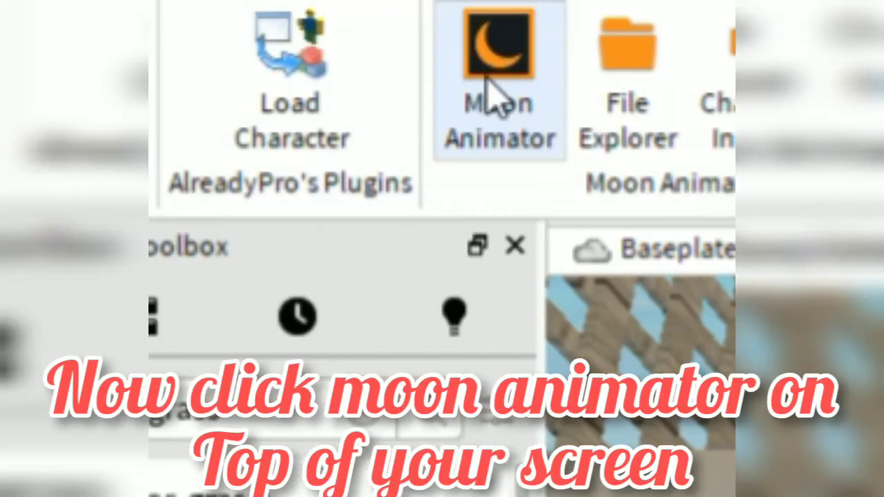
Create a new Moon Animator animation named ann.
{"action": "left_click", "coordinate": [487, 87]}
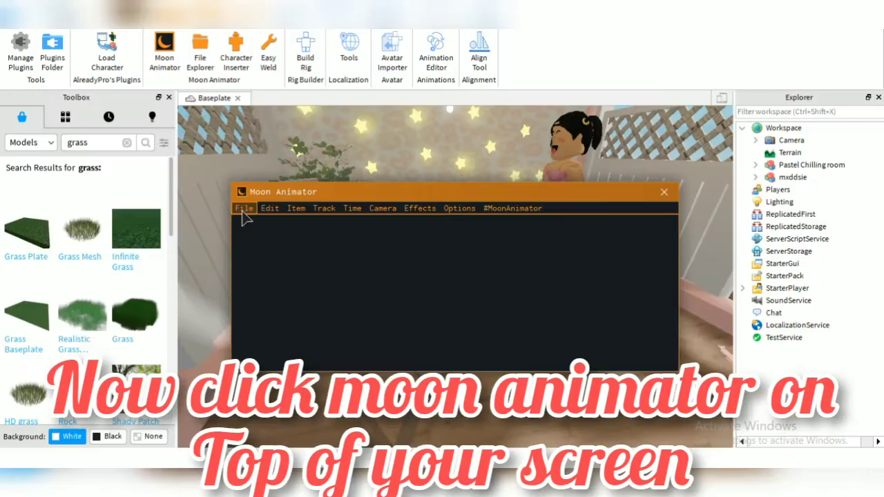
{"action": "left_click", "coordinate": [243, 207]}
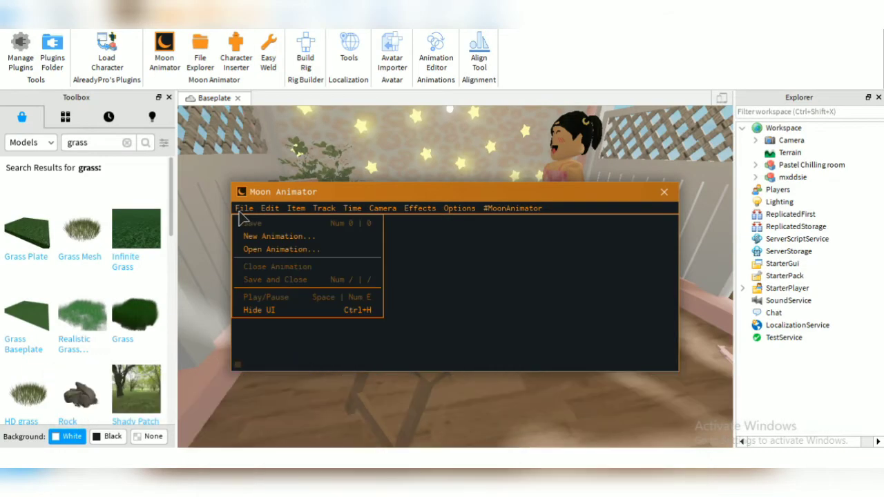
{"action": "left_click", "coordinate": [276, 238]}
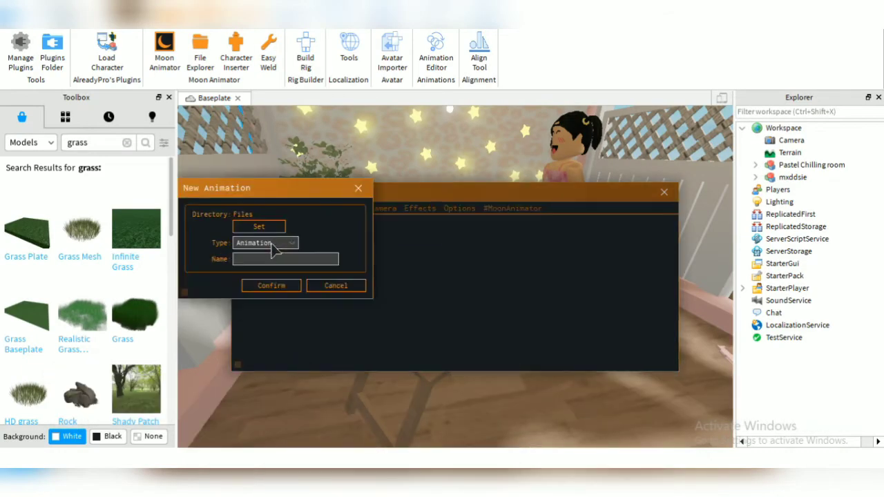
{"action": "left_click", "coordinate": [272, 257]}
{"action": "type", "text": "ann"}
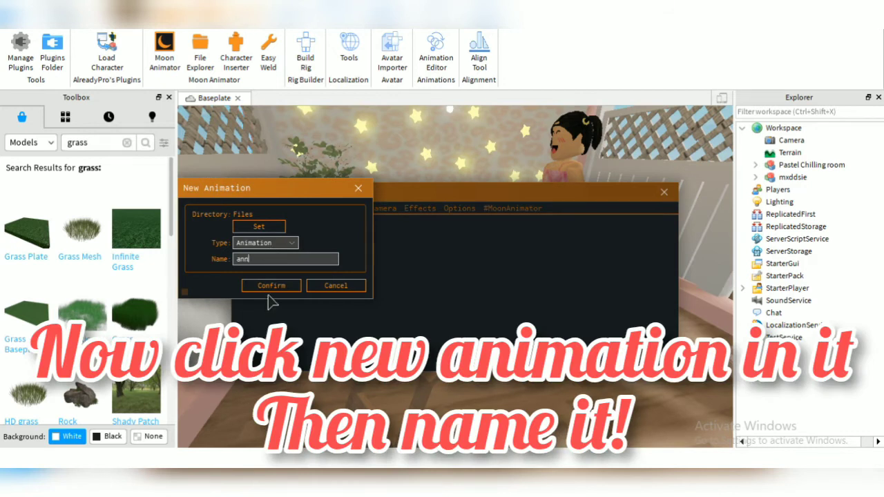
{"action": "left_click", "coordinate": [270, 287]}
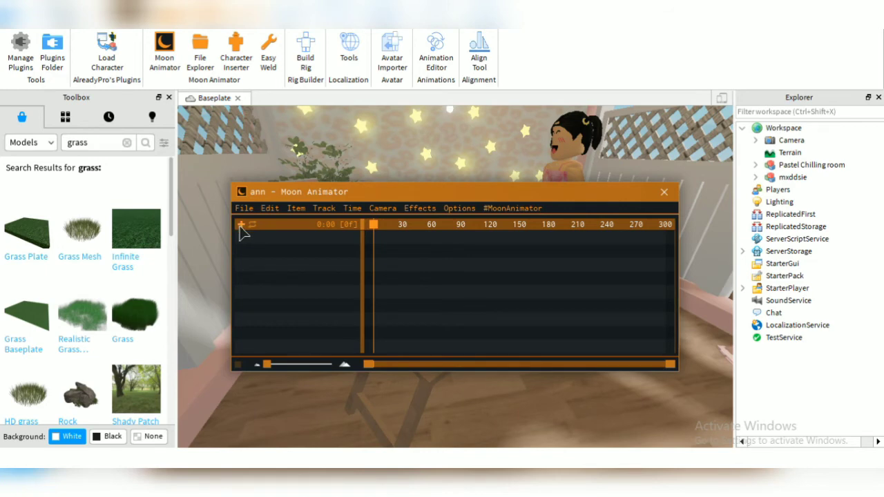
Add the avatar character to the timeline with Include Marker Track ticked.
{"action": "left_click", "coordinate": [241, 225]}
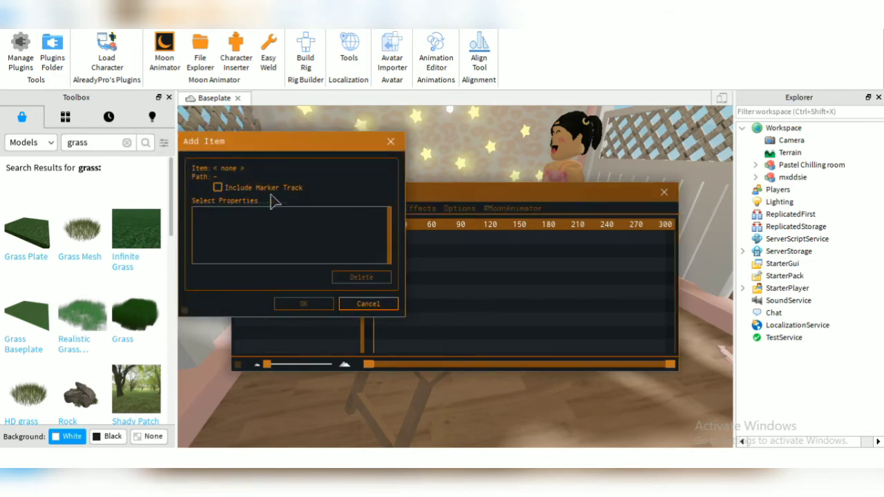
{"action": "left_click", "coordinate": [776, 177]}
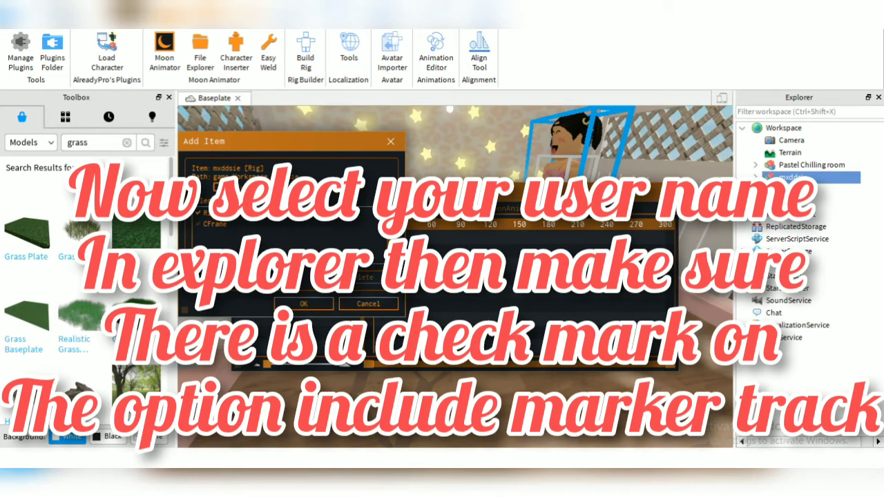
{"action": "left_click", "coordinate": [218, 187]}
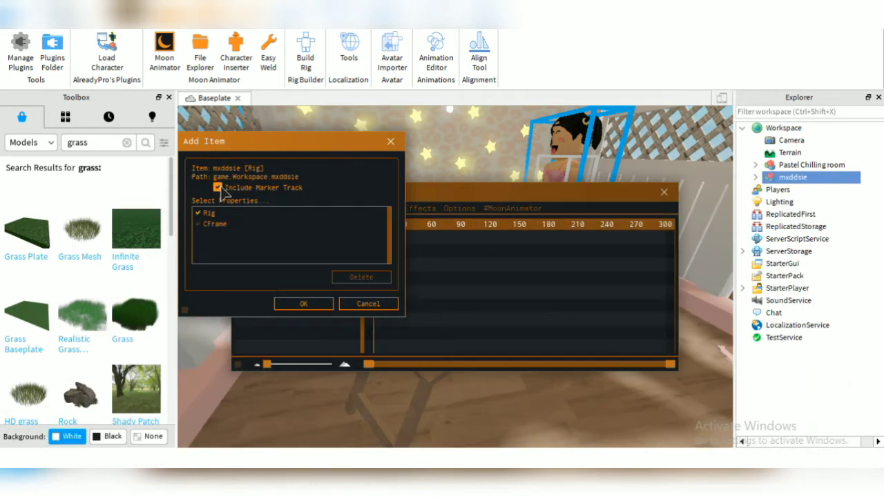
{"action": "left_click", "coordinate": [306, 306]}
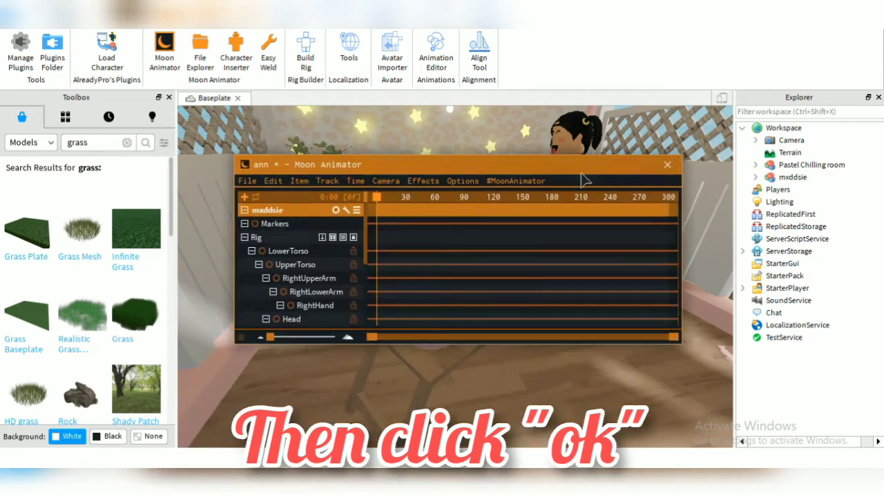
Move the animator window aside and rotate the avatar's torso and a body part.
{"action": "left_click_drag", "start_coordinate": [584, 179], "coordinate": [543, 464]}
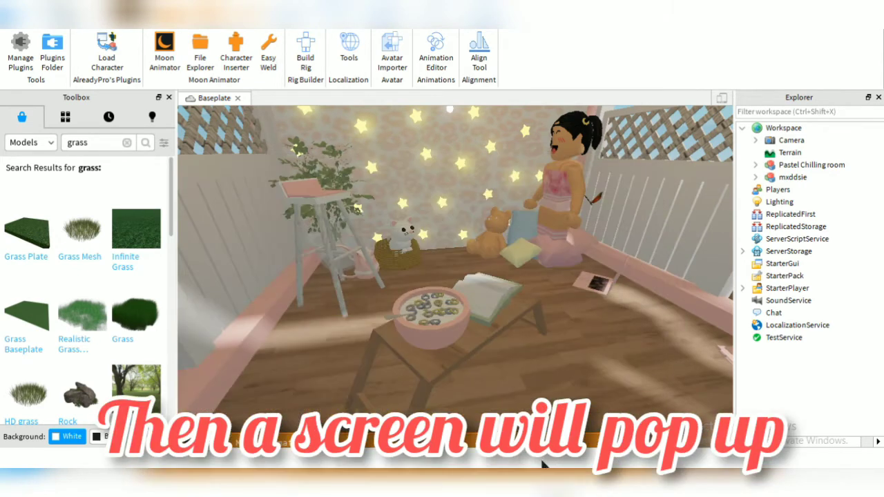
{"action": "left_click", "coordinate": [555, 203]}
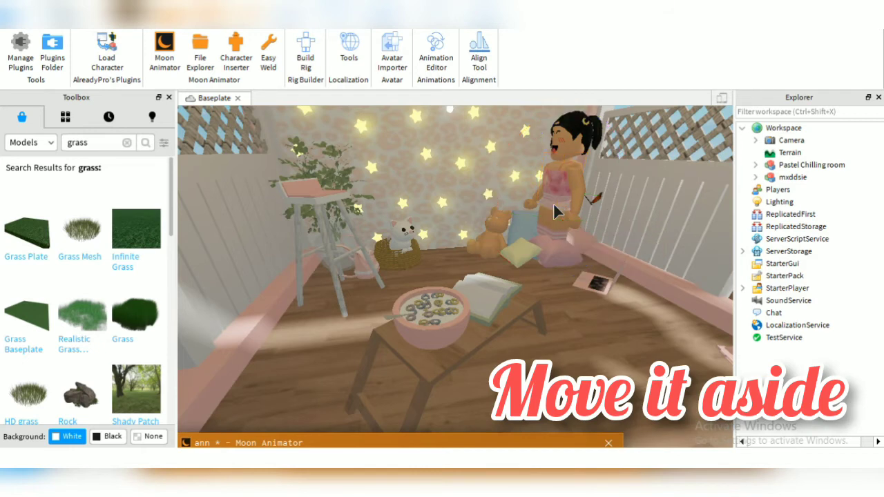
{"action": "left_click_drag", "start_coordinate": [484, 215], "coordinate": [496, 221]}
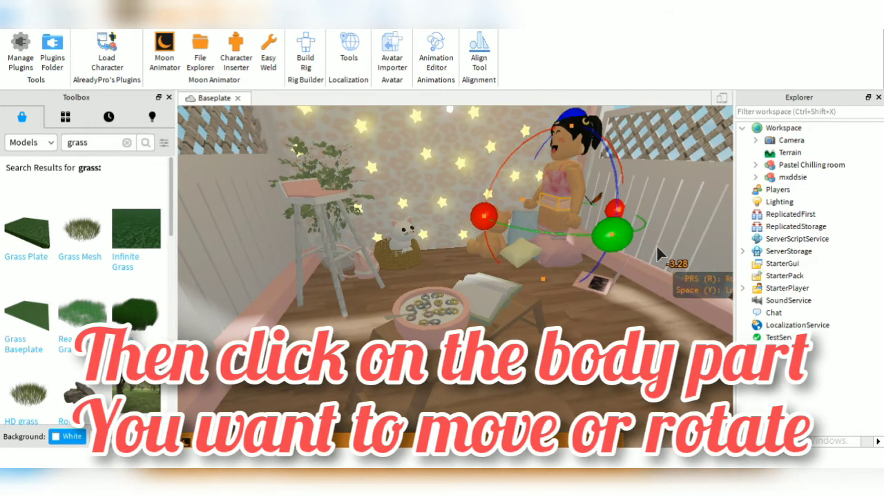
{"action": "left_click_drag", "start_coordinate": [623, 242], "coordinate": [671, 231]}
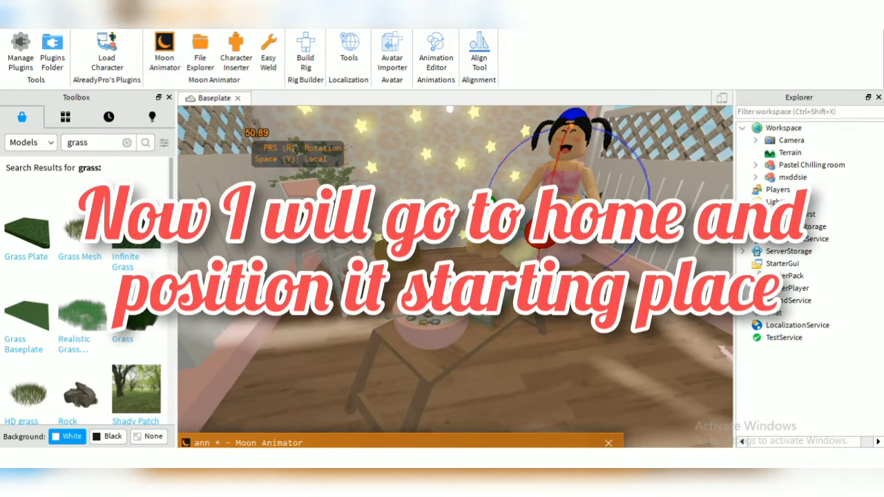
{"action": "left_click", "coordinate": [572, 364]}
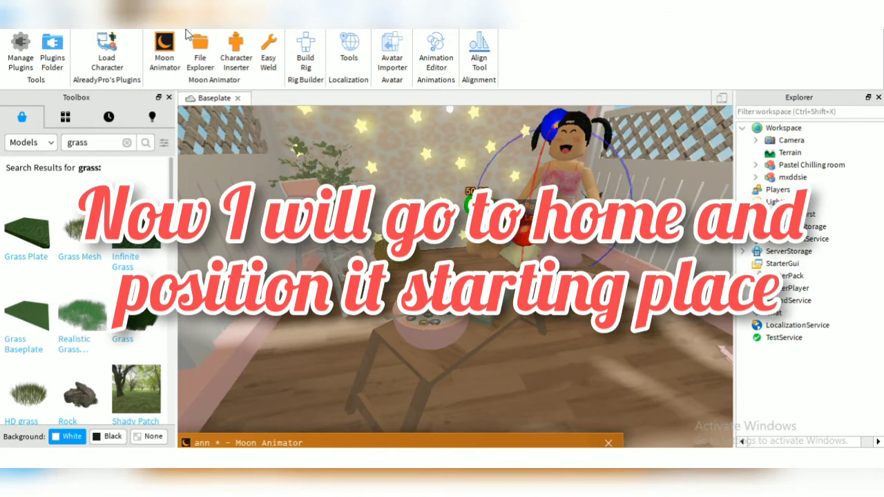
With the Select tool, move the whole avatar lower and to the right.
{"action": "left_click", "coordinate": [156, 15]}
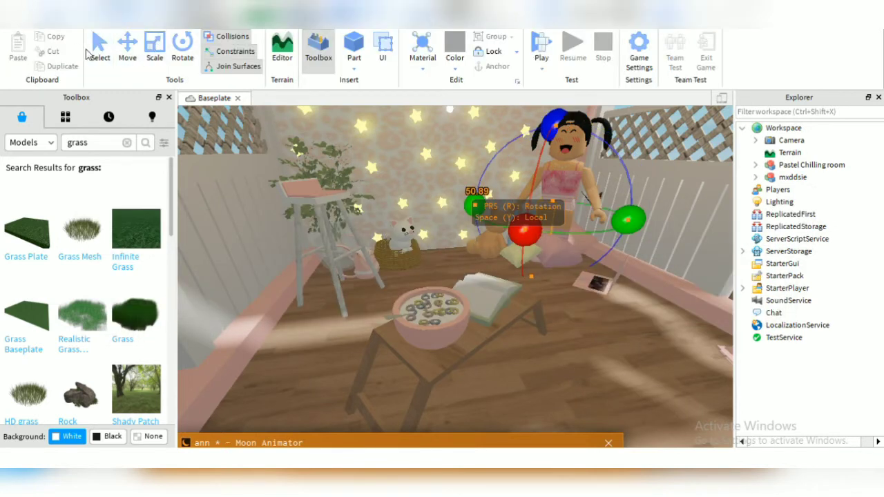
{"action": "left_click", "coordinate": [100, 46]}
{"action": "left_click", "coordinate": [580, 224]}
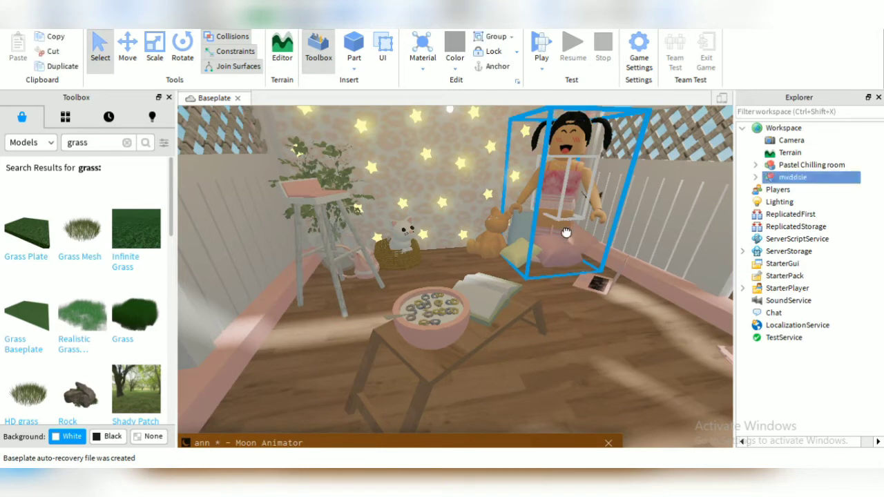
{"action": "left_click_drag", "start_coordinate": [566, 229], "coordinate": [547, 269]}
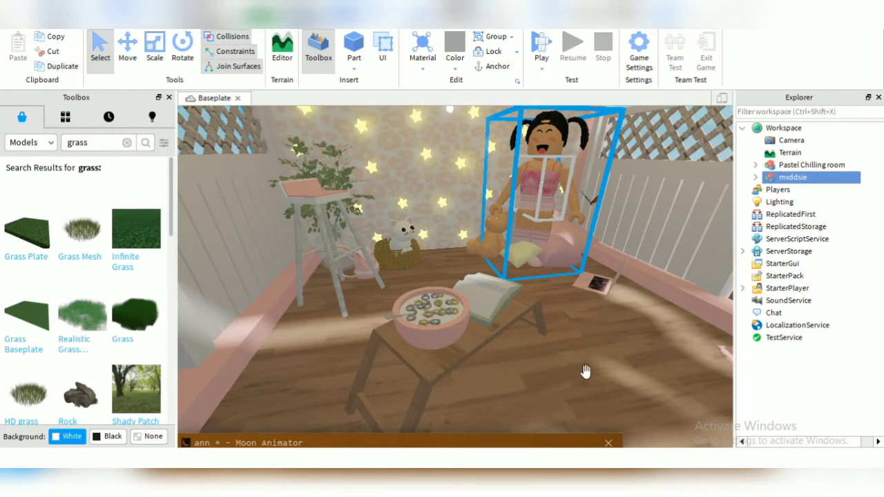
Rotate the avatar's torso and legs toward a sitting pose.
{"action": "left_click", "coordinate": [505, 450]}
{"action": "left_click", "coordinate": [543, 242]}
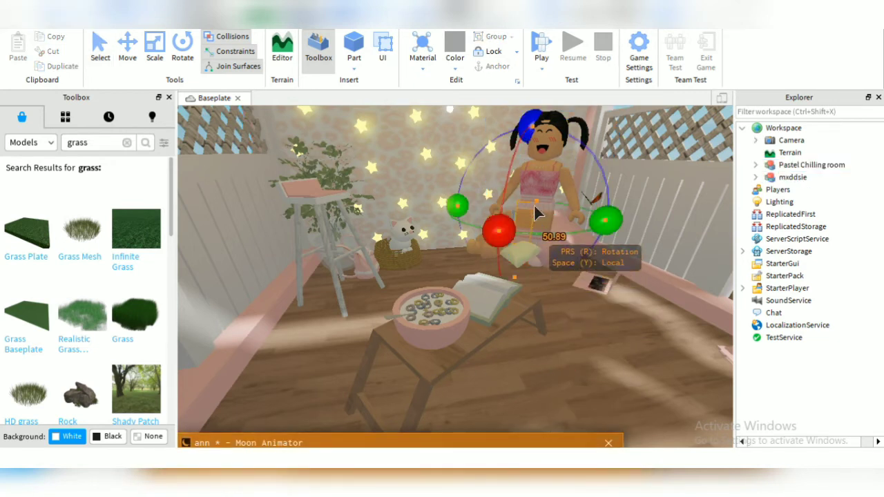
{"action": "mouse_move", "coordinate": [499, 231]}
{"action": "left_mouse_down"}
{"action": "mouse_move", "coordinate": [544, 109]}
{"action": "mouse_move", "coordinate": [535, 151]}
{"action": "left_mouse_up"}
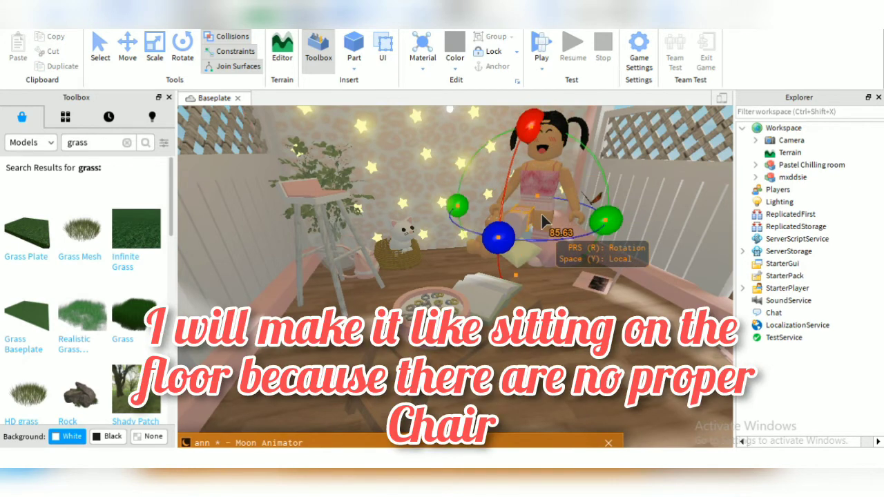
{"action": "left_click_drag", "start_coordinate": [541, 212], "coordinate": [580, 205]}
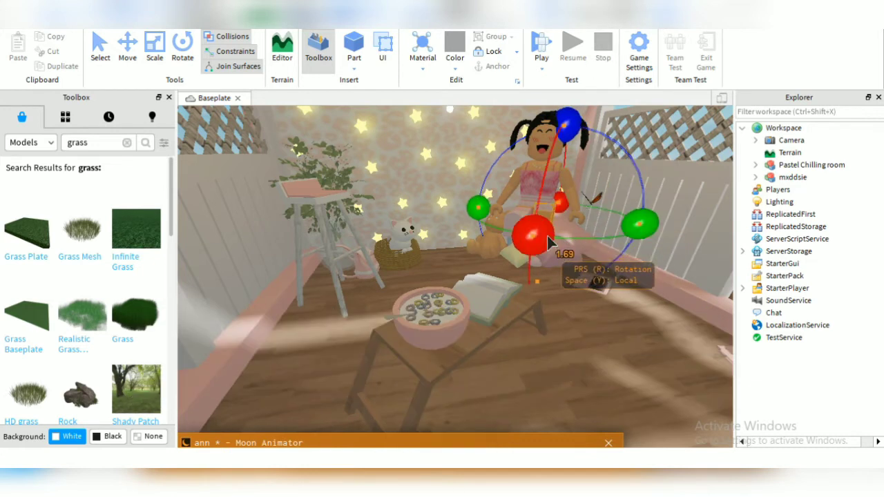
{"action": "mouse_move", "coordinate": [532, 235]}
{"action": "left_mouse_down"}
{"action": "mouse_move", "coordinate": [559, 205]}
{"action": "mouse_move", "coordinate": [566, 124]}
{"action": "left_mouse_up"}
Move the seated avatar onto the floor by the cat basket and restore the animator window.
{"action": "left_click", "coordinate": [532, 263]}
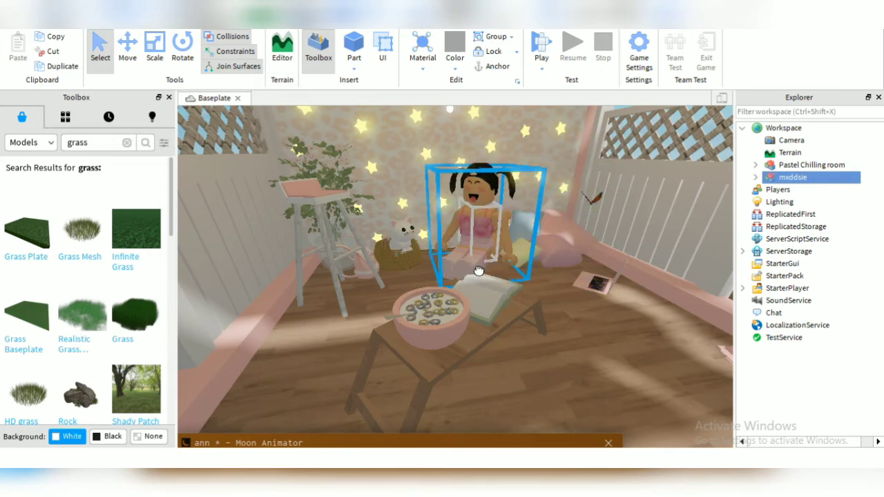
{"action": "left_click_drag", "start_coordinate": [525, 272], "coordinate": [453, 266]}
{"action": "scroll", "coordinate": [447, 262], "scroll_direction": "up", "scroll_amount": 3}
{"action": "scroll", "coordinate": [447, 262], "scroll_direction": "down", "scroll_amount": 2}
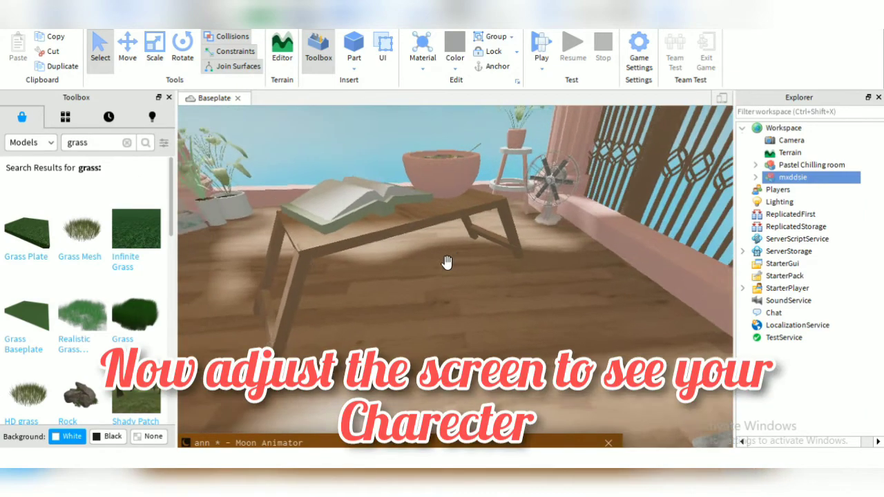
{"action": "right_click_drag", "start_coordinate": [447, 262], "coordinate": [490, 286]}
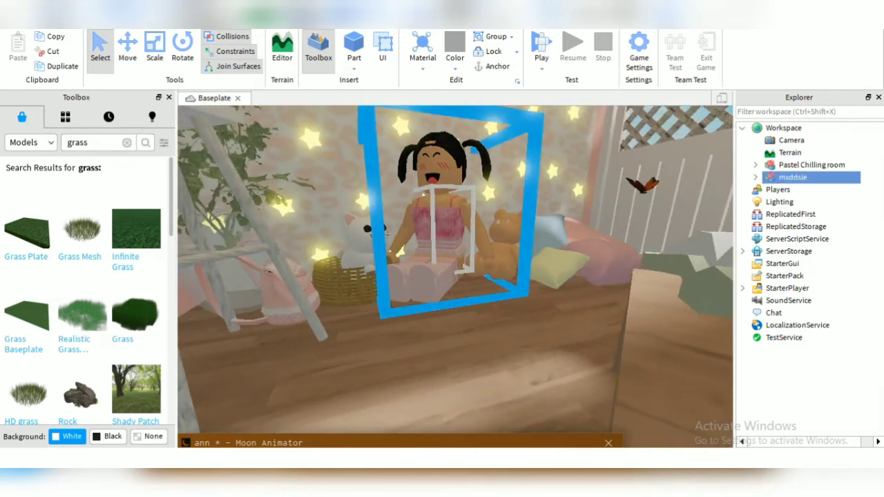
{"action": "left_click", "coordinate": [411, 304]}
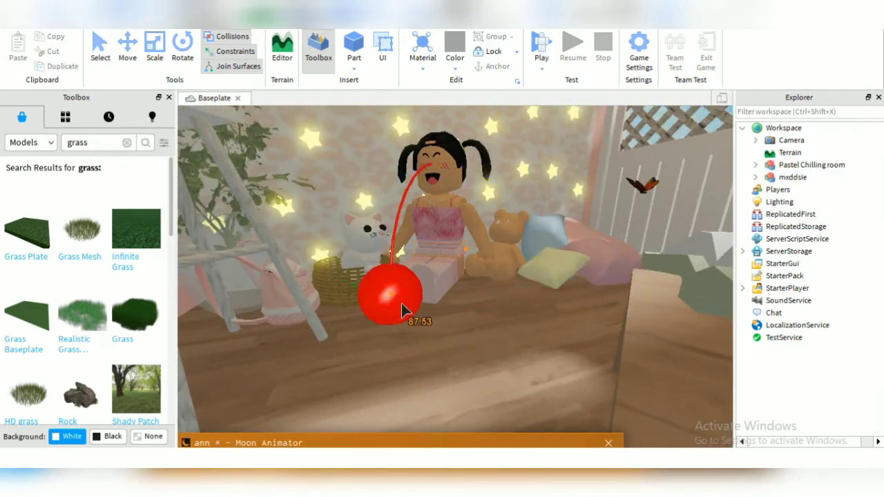
{"action": "left_click_drag", "start_coordinate": [290, 442], "coordinate": [334, 406]}
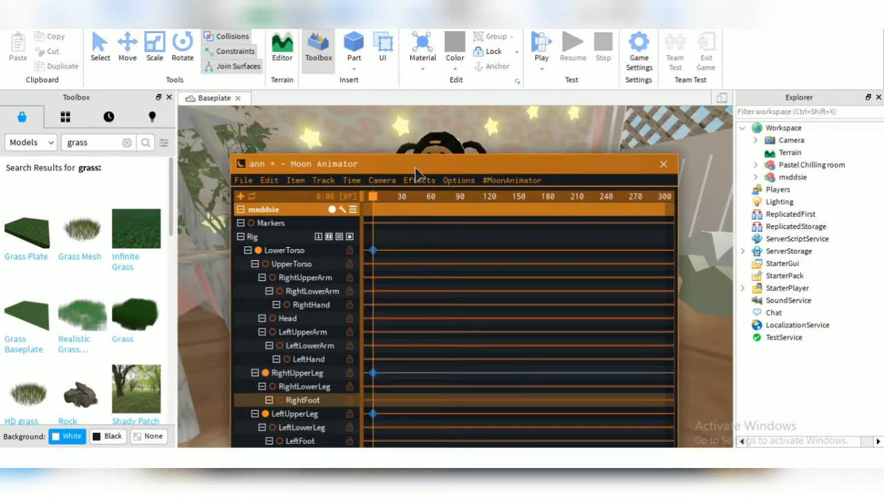
Tilt the seated avatar's head sideways with the rotation gizmo.
{"action": "mouse_move", "coordinate": [464, 195]}
{"action": "left_mouse_down"}
{"action": "mouse_move", "coordinate": [464, 169]}
{"action": "mouse_move", "coordinate": [456, 200]}
{"action": "left_mouse_up"}
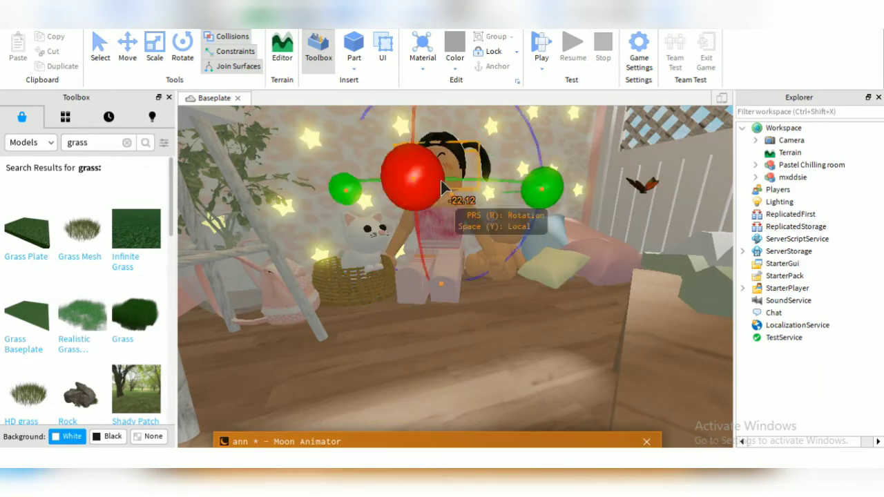
{"action": "left_click_drag", "start_coordinate": [408, 172], "coordinate": [415, 200]}
{"action": "left_click_drag", "start_coordinate": [543, 187], "coordinate": [525, 200]}
{"action": "left_click_drag", "start_coordinate": [364, 208], "coordinate": [368, 227]}
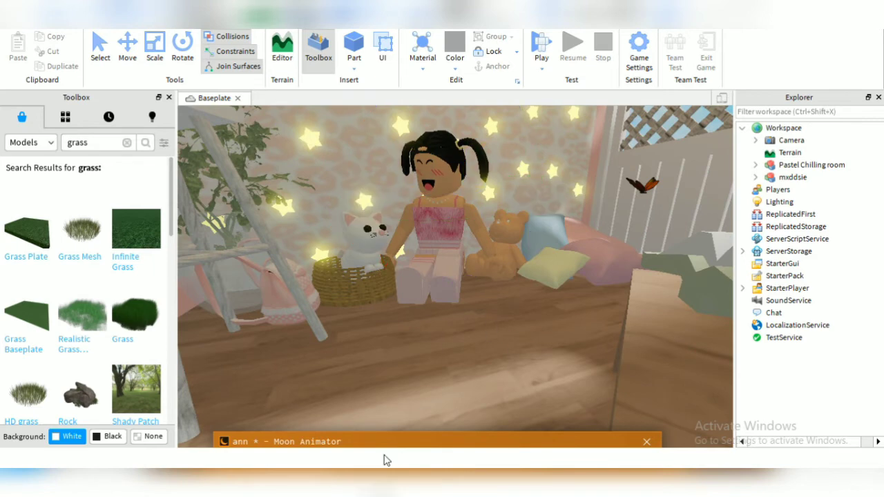
Rotate the lower torso slightly and fine-tune the upper body's pose.
{"action": "left_click", "coordinate": [442, 272]}
{"action": "mouse_move", "coordinate": [494, 304]}
{"action": "left_mouse_down"}
{"action": "mouse_move", "coordinate": [502, 314]}
{"action": "mouse_move", "coordinate": [460, 304]}
{"action": "left_mouse_up"}
{"action": "left_click_drag", "start_coordinate": [462, 169], "coordinate": [472, 168]}
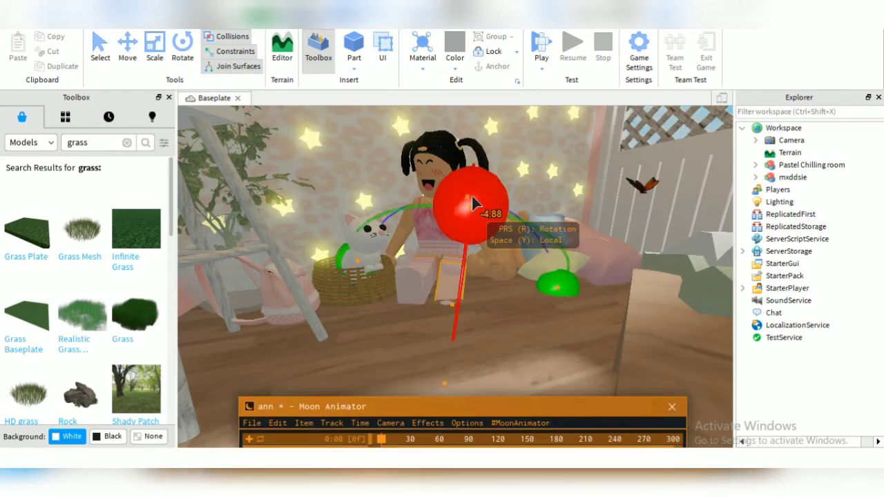
{"action": "left_click_drag", "start_coordinate": [462, 333], "coordinate": [482, 195]}
{"action": "left_click_drag", "start_coordinate": [471, 238], "coordinate": [532, 290]}
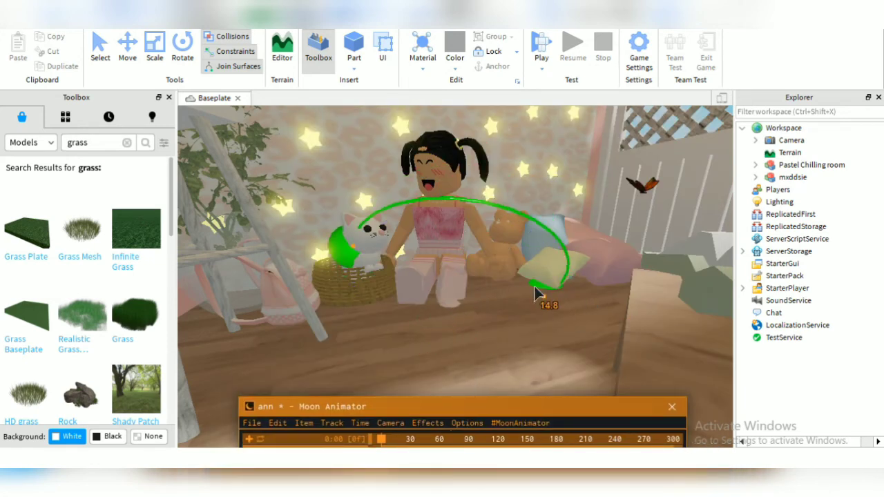
{"action": "left_click_drag", "start_coordinate": [476, 176], "coordinate": [502, 146]}
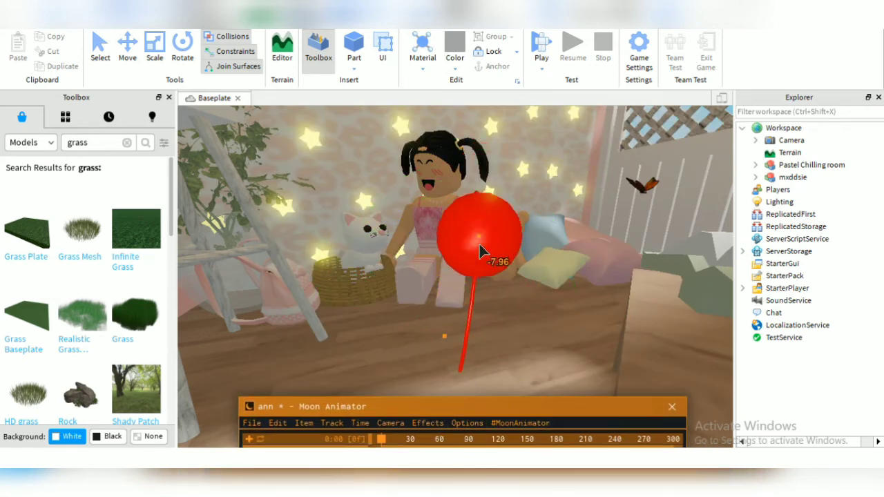
{"action": "left_click", "coordinate": [483, 306]}
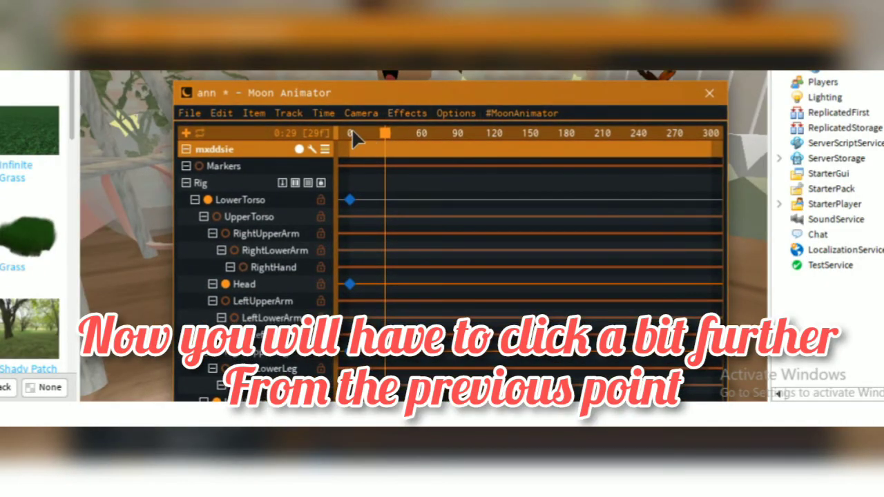
Scrub near the start and tilt the avatar's head to one side with the rotate rings.
{"action": "left_click", "coordinate": [352, 131]}
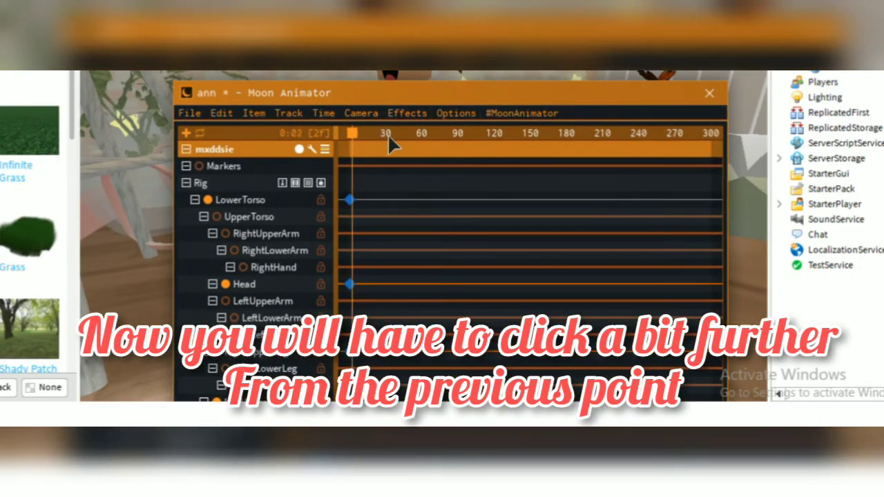
{"action": "left_click", "coordinate": [387, 131]}
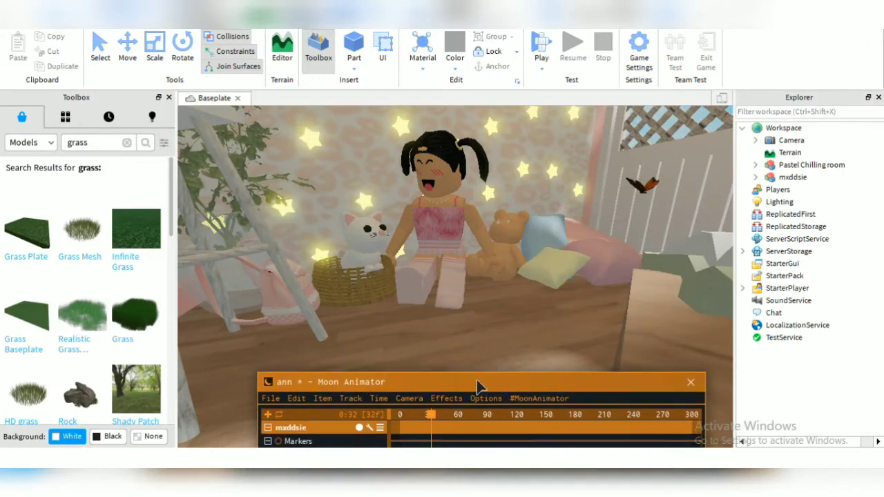
{"action": "left_click", "coordinate": [432, 166]}
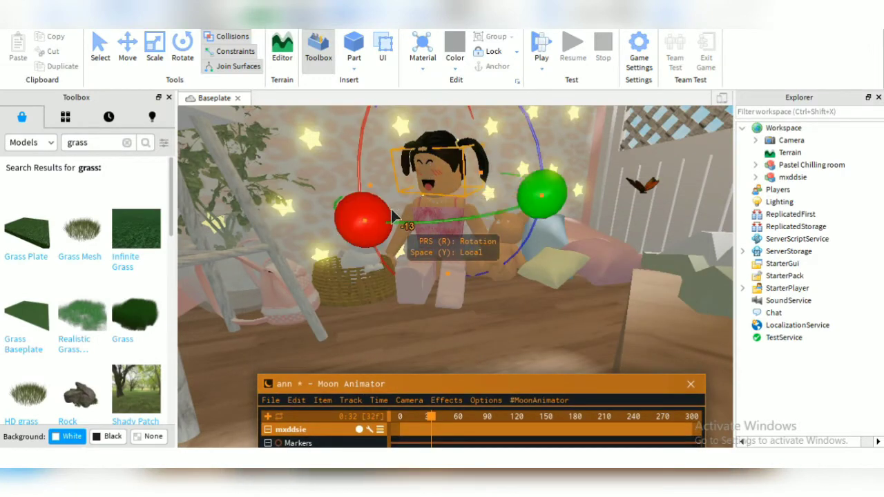
{"action": "mouse_move", "coordinate": [400, 200]}
{"action": "left_mouse_down"}
{"action": "mouse_move", "coordinate": [380, 185]}
{"action": "mouse_move", "coordinate": [382, 195]}
{"action": "left_mouse_up"}
{"action": "left_click_drag", "start_coordinate": [542, 193], "coordinate": [583, 187]}
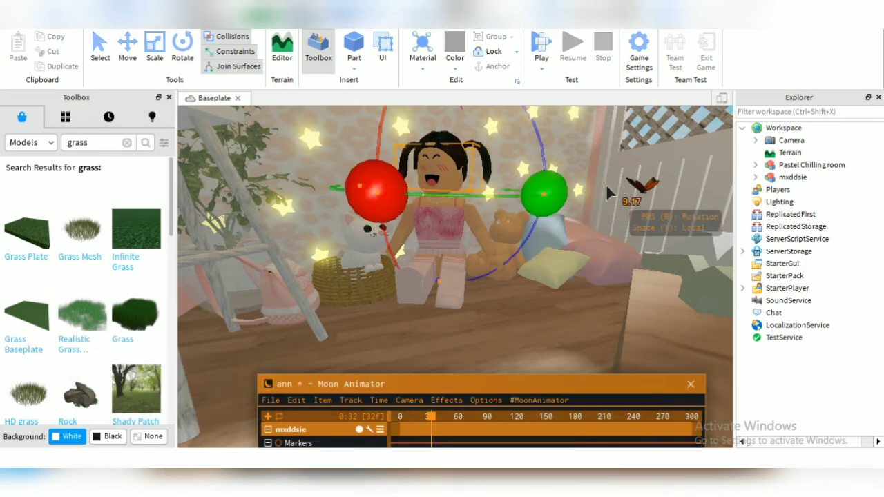
At frame 63, turn the head into a new tilt and play back the animation.
{"action": "left_click", "coordinate": [460, 416]}
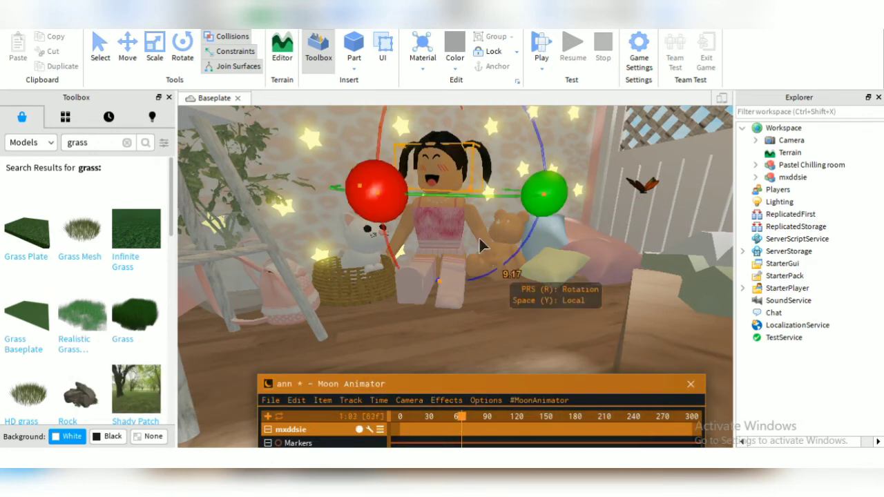
{"action": "left_click_drag", "start_coordinate": [387, 216], "coordinate": [583, 203]}
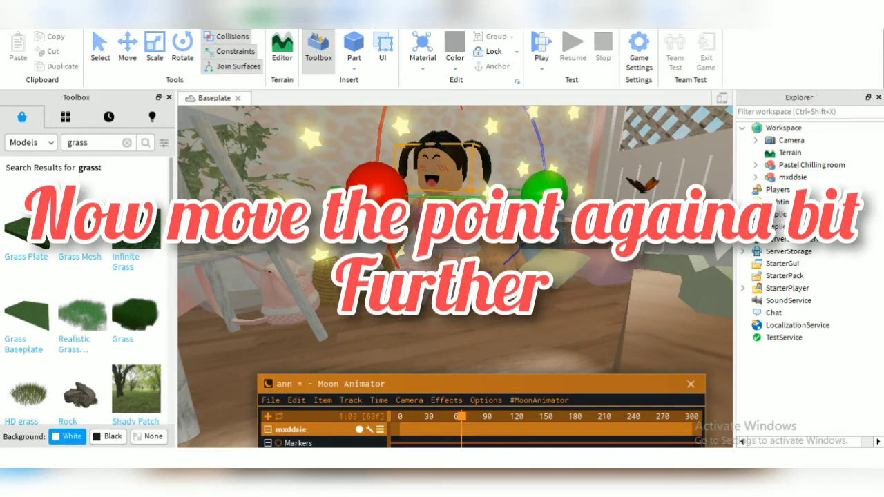
{"action": "left_click", "coordinate": [389, 204]}
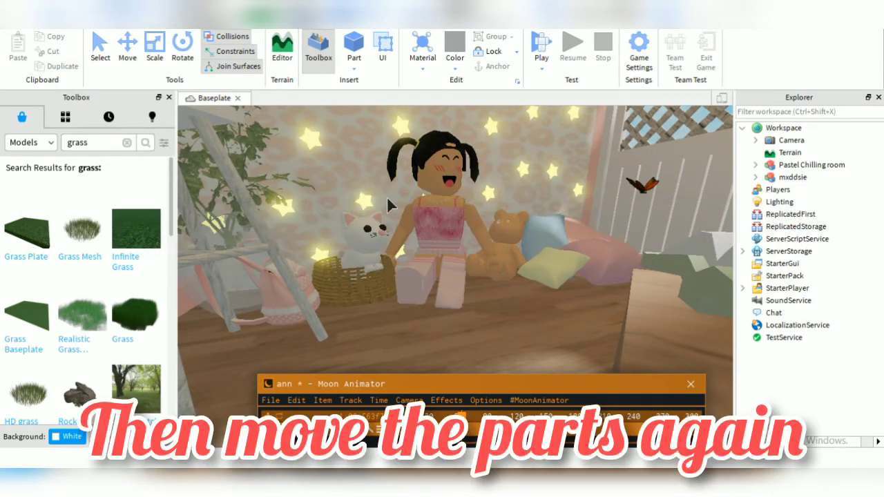
{"action": "left_click", "coordinate": [425, 171]}
{"action": "mouse_move", "coordinate": [336, 188]}
{"action": "left_mouse_down"}
{"action": "mouse_move", "coordinate": [276, 201]}
{"action": "mouse_move", "coordinate": [329, 205]}
{"action": "mouse_move", "coordinate": [279, 197]}
{"action": "mouse_move", "coordinate": [345, 192]}
{"action": "left_mouse_up"}
{"action": "left_click_drag", "start_coordinate": [542, 189], "coordinate": [586, 190]}
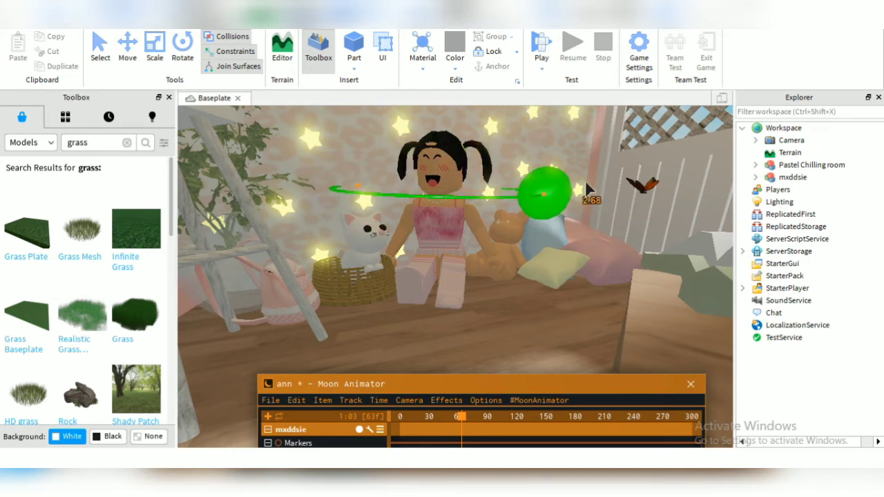
{"action": "mouse_move", "coordinate": [656, 181]}
{"action": "left_mouse_down"}
{"action": "mouse_move", "coordinate": [545, 207]}
{"action": "mouse_move", "coordinate": [577, 207]}
{"action": "left_mouse_up"}
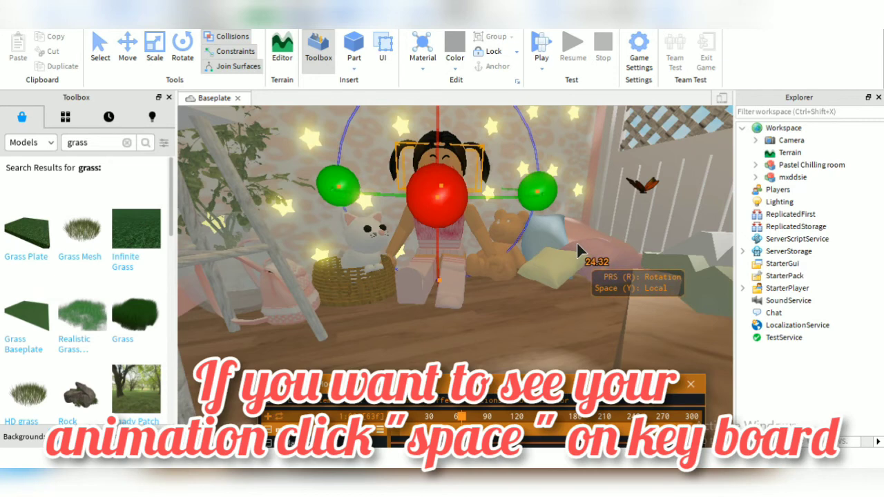
{"action": "key", "text": "space"}
{"action": "key", "text": "space"}
{"action": "key", "text": "space"}
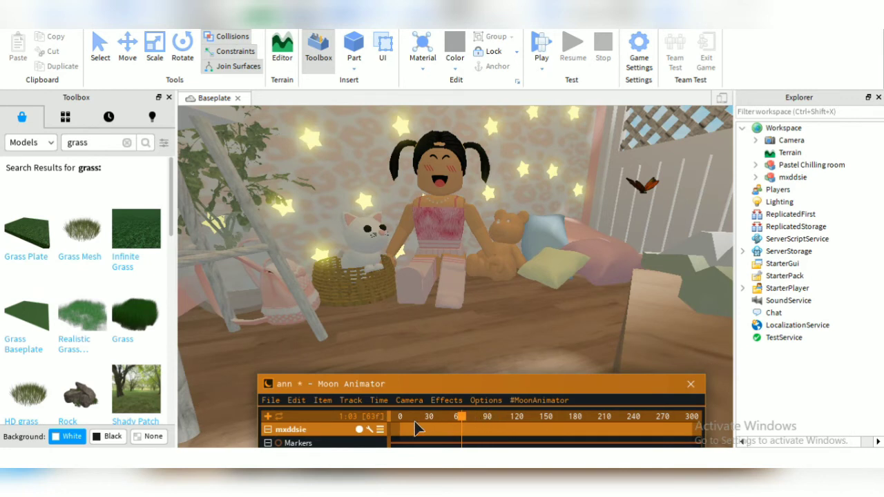
Select the right arm and rotate it upward toward a wave pose.
{"action": "left_click", "coordinate": [484, 230]}
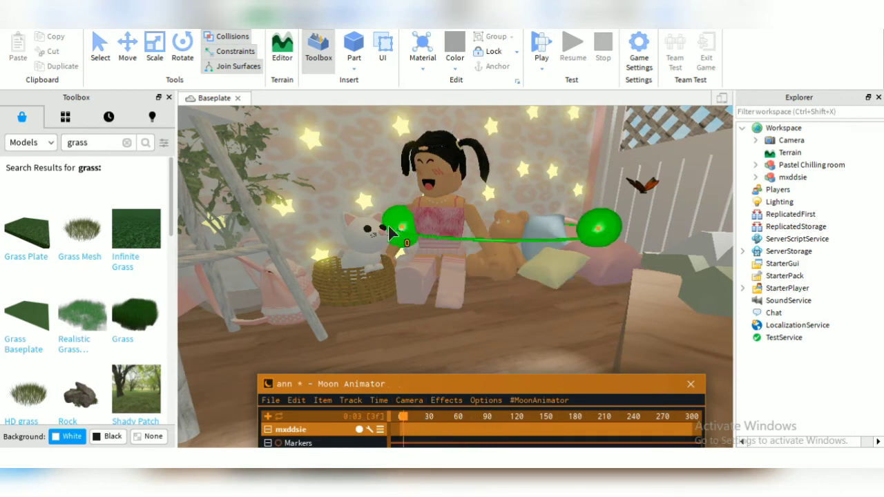
{"action": "left_click_drag", "start_coordinate": [372, 228], "coordinate": [387, 231]}
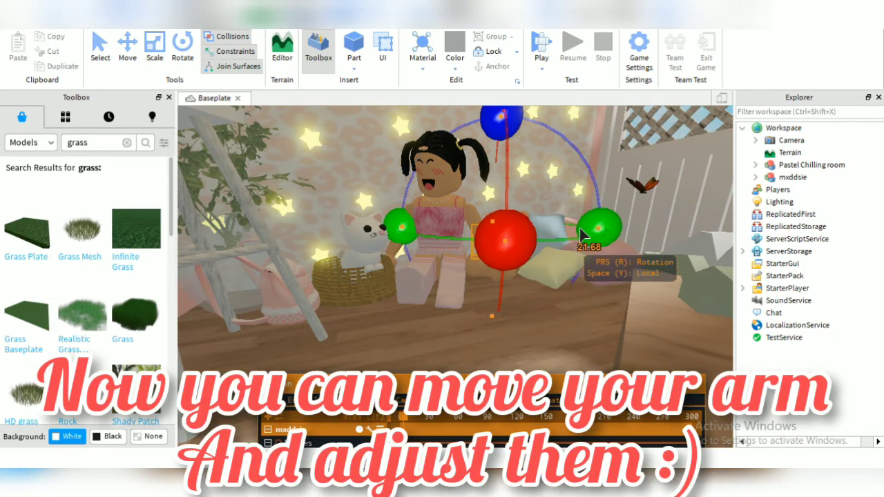
{"action": "left_click_drag", "start_coordinate": [509, 240], "coordinate": [483, 254]}
{"action": "mouse_move", "coordinate": [611, 225]}
{"action": "left_mouse_down"}
{"action": "mouse_move", "coordinate": [594, 236]}
{"action": "mouse_move", "coordinate": [521, 177]}
{"action": "mouse_move", "coordinate": [511, 207]}
{"action": "left_mouse_up"}
{"action": "mouse_move", "coordinate": [607, 223]}
{"action": "left_mouse_down"}
{"action": "mouse_move", "coordinate": [482, 296]}
{"action": "mouse_move", "coordinate": [470, 335]}
{"action": "left_mouse_up"}
{"action": "left_click_drag", "start_coordinate": [483, 228], "coordinate": [415, 207]}
{"action": "left_click_drag", "start_coordinate": [394, 246], "coordinate": [387, 166]}
{"action": "mouse_move", "coordinate": [498, 128]}
{"action": "left_mouse_down"}
{"action": "mouse_move", "coordinate": [489, 135]}
{"action": "mouse_move", "coordinate": [593, 242]}
{"action": "left_mouse_up"}
At frame 63, swing the right arm into the raised wave pose.
{"action": "left_click", "coordinate": [461, 416]}
{"action": "left_click_drag", "start_coordinate": [476, 207], "coordinate": [556, 203]}
{"action": "left_click_drag", "start_coordinate": [483, 283], "coordinate": [487, 276]}
{"action": "right_click_drag", "start_coordinate": [486, 276], "coordinate": [491, 160]}
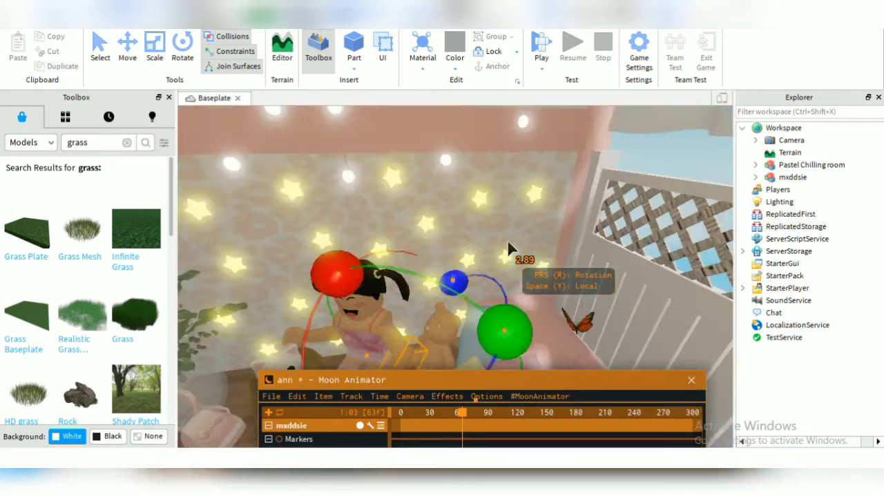
{"action": "right_click_drag", "start_coordinate": [507, 252], "coordinate": [484, 242]}
{"action": "left_click_drag", "start_coordinate": [490, 337], "coordinate": [476, 297]}
{"action": "left_click_drag", "start_coordinate": [456, 158], "coordinate": [521, 118]}
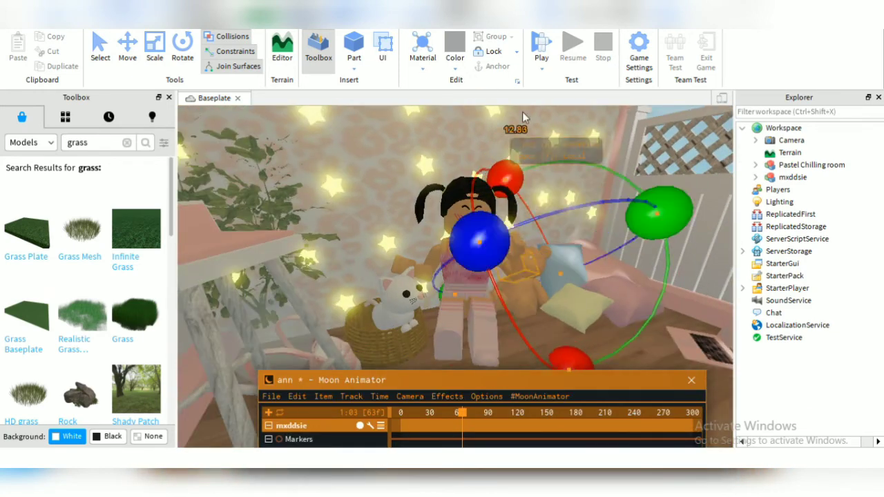
{"action": "left_click_drag", "start_coordinate": [656, 210], "coordinate": [586, 222]}
{"action": "left_click_drag", "start_coordinate": [539, 173], "coordinate": [543, 193]}
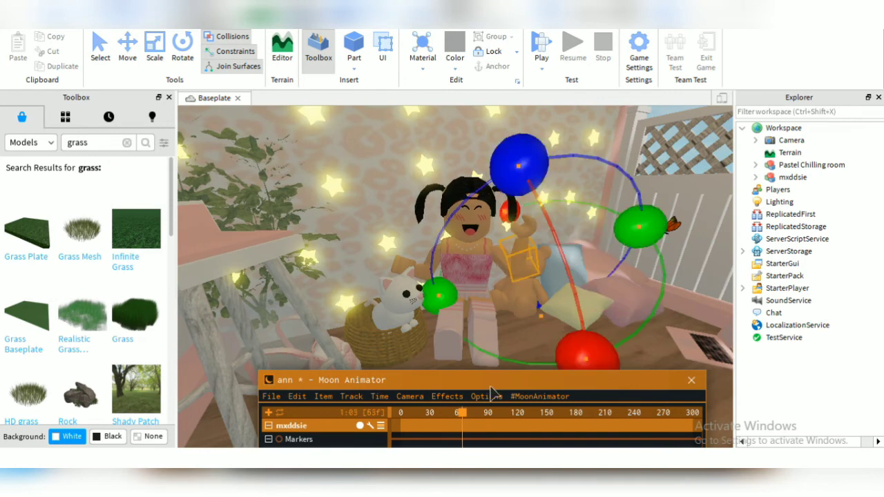
At frame 88, rotate the arm and hand into the next wave pose, then preview.
{"action": "left_click", "coordinate": [487, 412]}
{"action": "left_click_drag", "start_coordinate": [517, 165], "coordinate": [503, 197]}
{"action": "left_click_drag", "start_coordinate": [587, 349], "coordinate": [528, 157]}
{"action": "left_click_drag", "start_coordinate": [414, 276], "coordinate": [428, 263]}
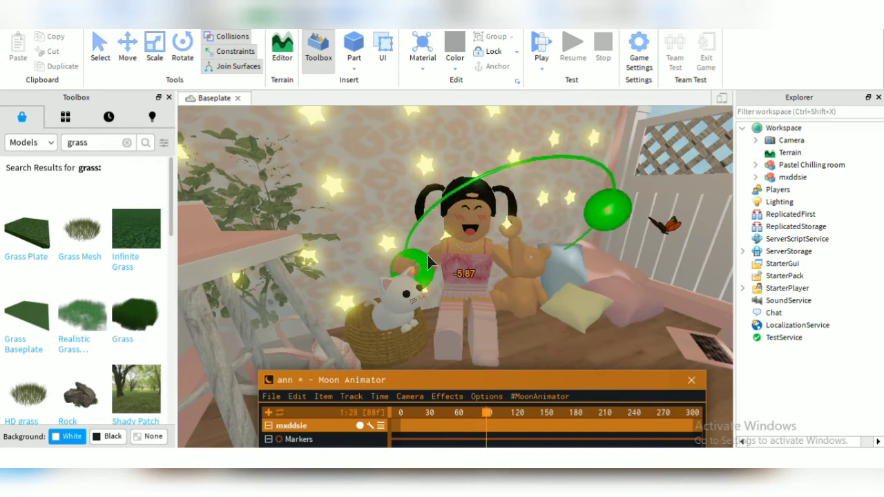
{"action": "left_click_drag", "start_coordinate": [502, 349], "coordinate": [523, 350]}
{"action": "left_click_drag", "start_coordinate": [442, 345], "coordinate": [484, 283]}
{"action": "key", "text": "space"}
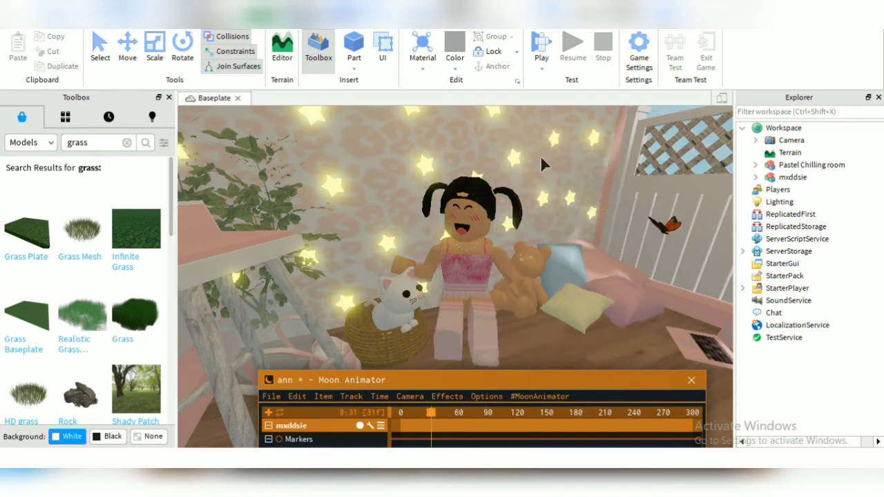
At frame 128, rotate the arm for another wave pose and reposition the editor window.
{"action": "left_click", "coordinate": [514, 173]}
{"action": "mouse_move", "coordinate": [515, 170]}
{"action": "left_mouse_down"}
{"action": "mouse_move", "coordinate": [538, 207]}
{"action": "mouse_move", "coordinate": [543, 332]}
{"action": "mouse_move", "coordinate": [483, 180]}
{"action": "mouse_move", "coordinate": [522, 173]}
{"action": "mouse_move", "coordinate": [560, 191]}
{"action": "left_mouse_up"}
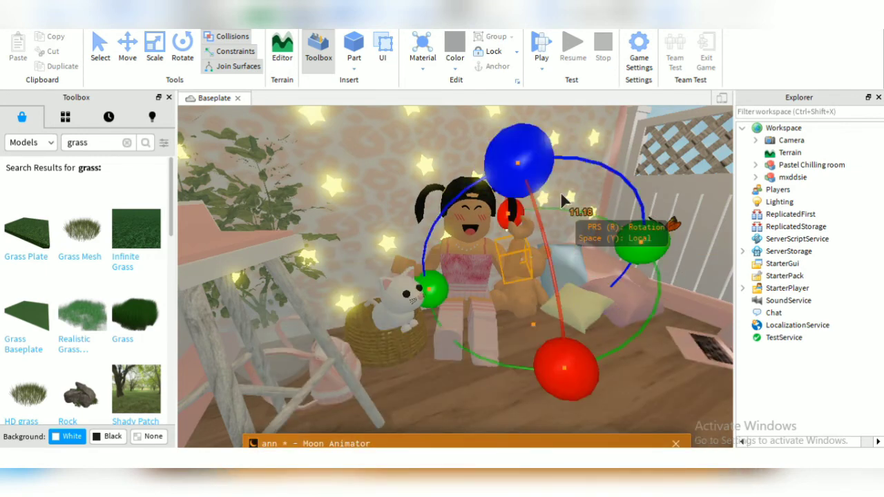
{"action": "left_click_drag", "start_coordinate": [599, 443], "coordinate": [599, 409]}
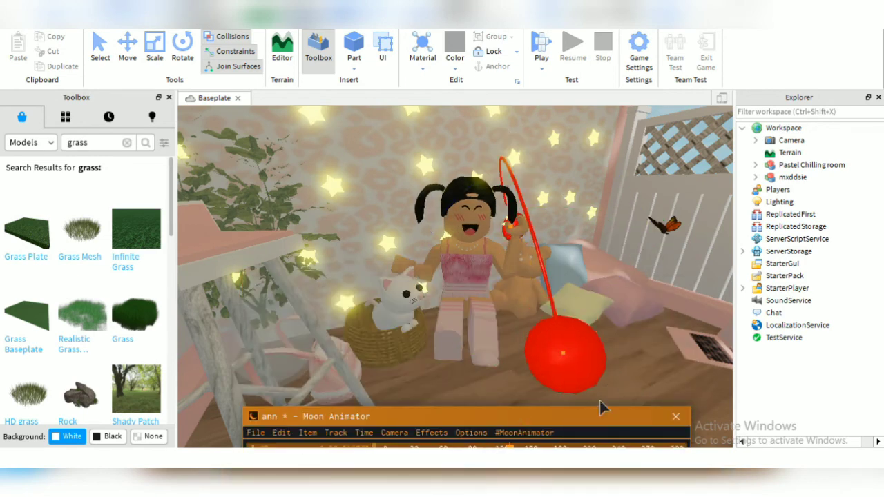
{"action": "left_click", "coordinate": [499, 278]}
{"action": "mouse_move", "coordinate": [499, 418]}
{"action": "left_mouse_down"}
{"action": "mouse_move", "coordinate": [493, 123]}
{"action": "mouse_move", "coordinate": [493, 414]}
{"action": "left_mouse_up"}
{"action": "left_click", "coordinate": [426, 242]}
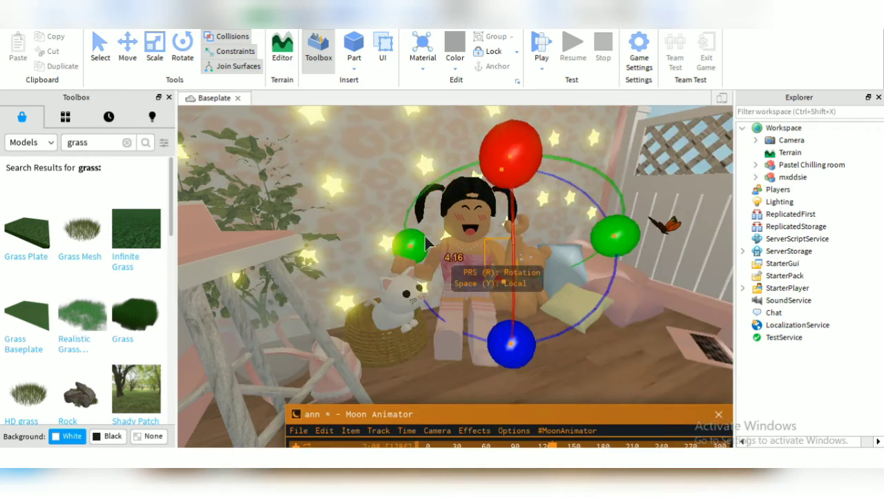
Rotate the right arm to a new angle at a later frame of the wave.
{"action": "left_click", "coordinate": [575, 445]}
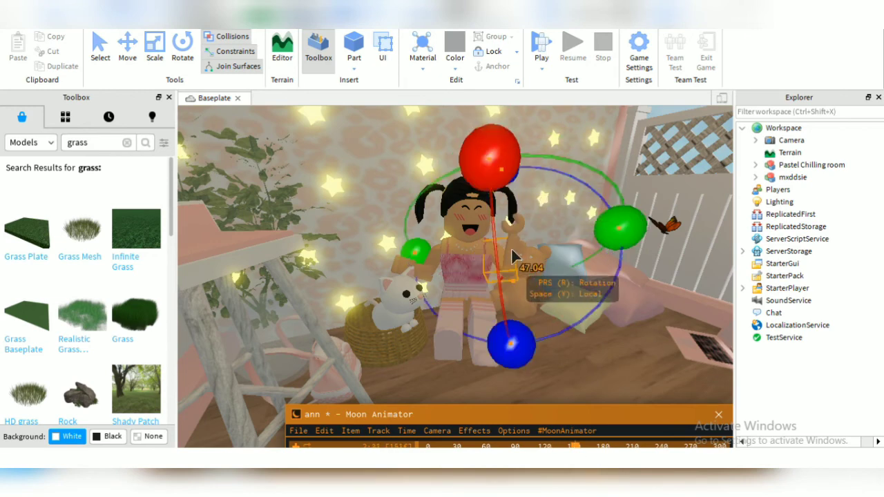
{"action": "left_click", "coordinate": [693, 336]}
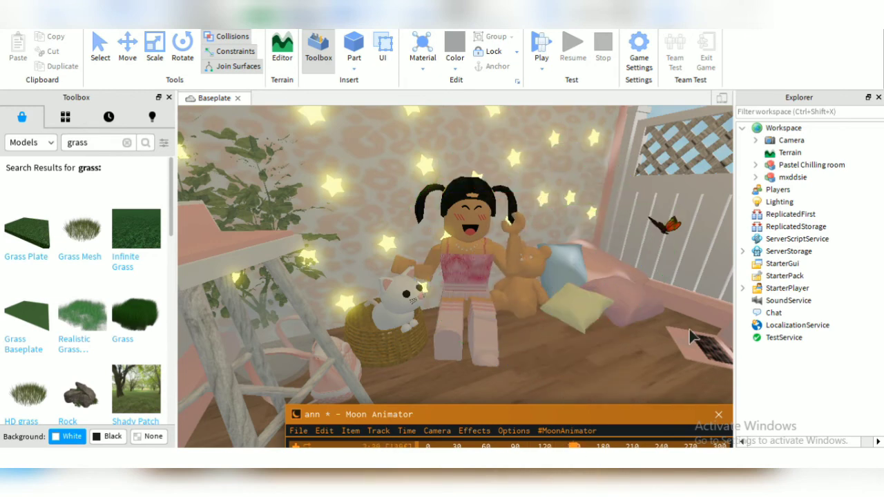
{"action": "left_click", "coordinate": [528, 258]}
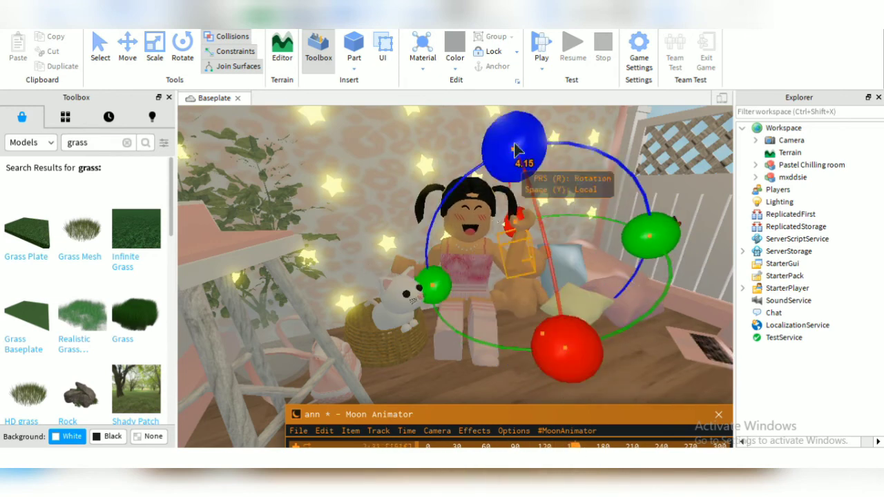
{"action": "left_click_drag", "start_coordinate": [514, 150], "coordinate": [614, 461]}
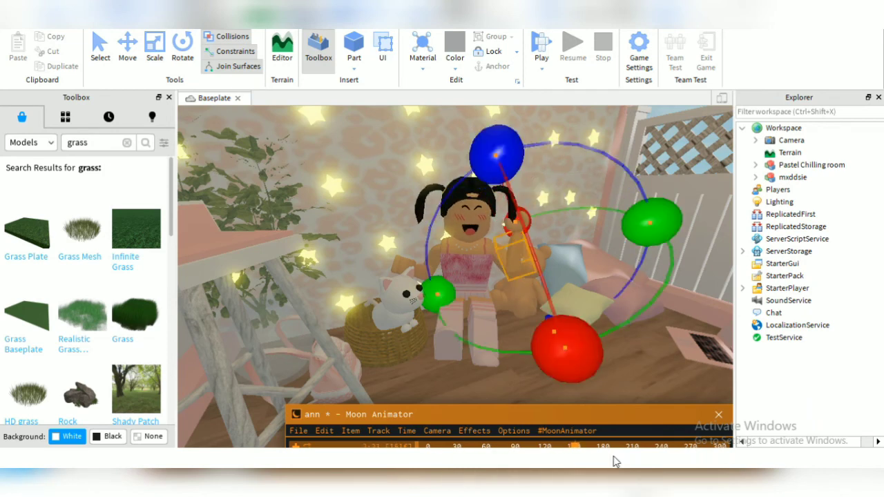
{"action": "left_click_drag", "start_coordinate": [614, 415], "coordinate": [601, 283]}
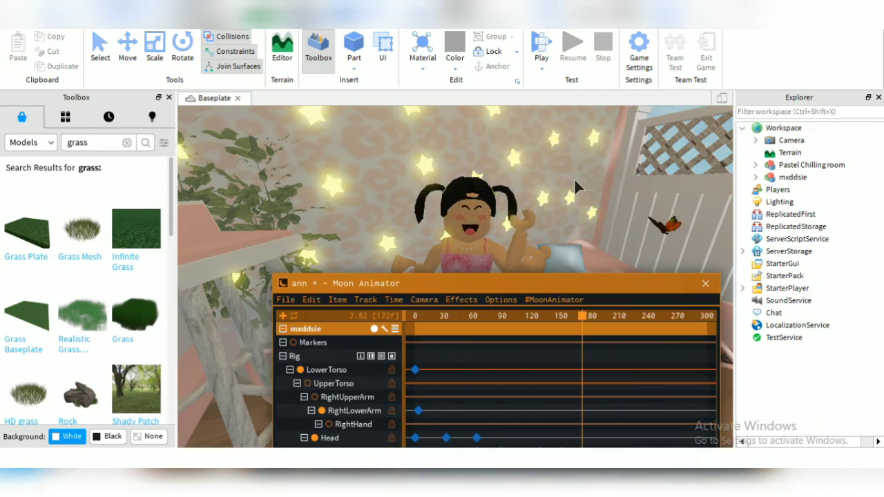
{"action": "left_click_drag", "start_coordinate": [414, 283], "coordinate": [404, 390]}
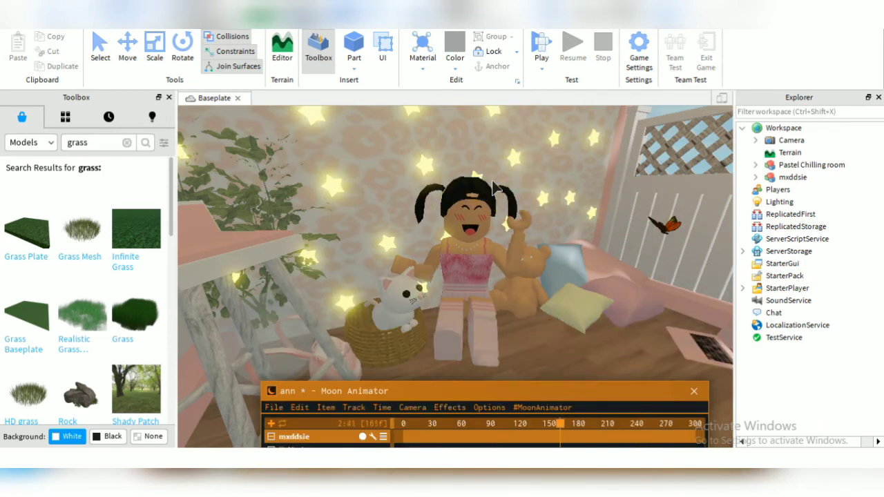
{"action": "left_click", "coordinate": [493, 187]}
Hide the Moon Animator interface with File > Hide UI and show Studio's View tab.
{"action": "left_click", "coordinate": [177, 263]}
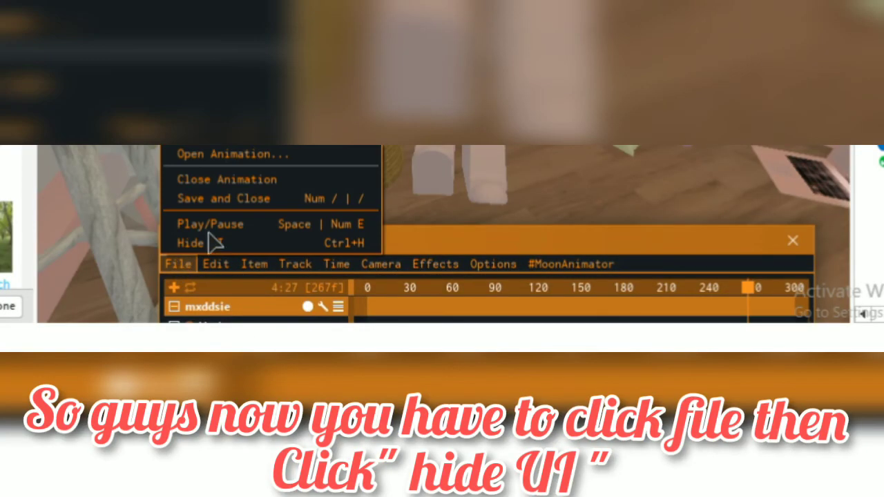
{"action": "left_click", "coordinate": [214, 241]}
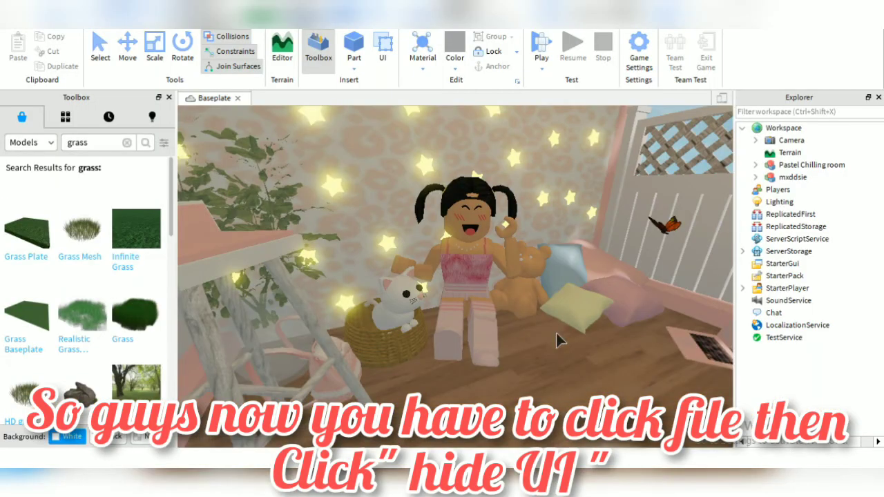
{"action": "left_click", "coordinate": [256, 29]}
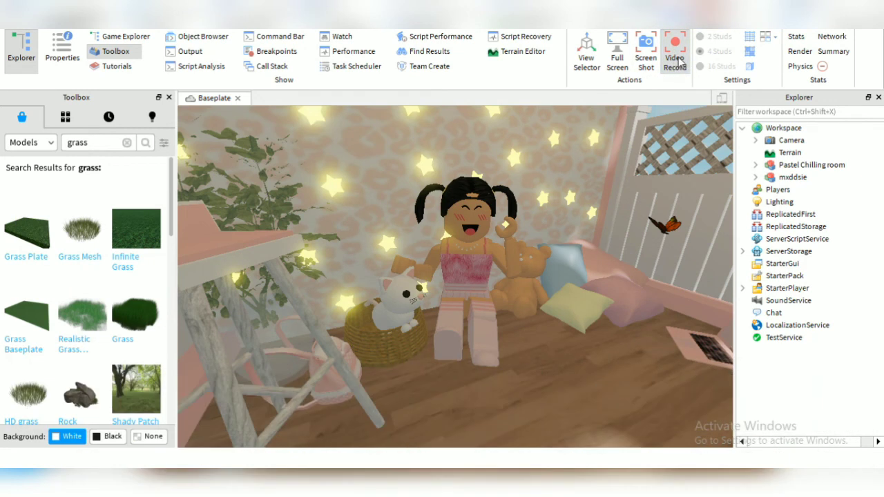
Record a video of the seated avatar waving, stopping the recording with F12.
{"action": "left_click", "coordinate": [680, 64]}
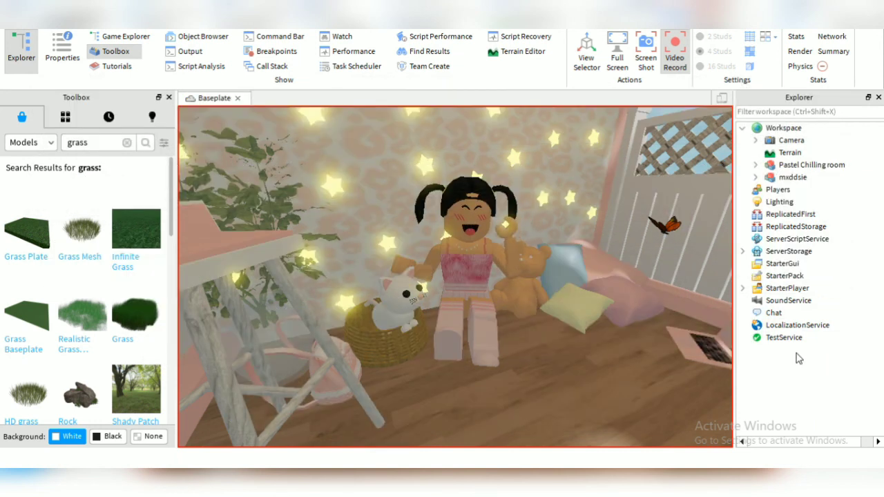
{"action": "key", "text": "F12"}
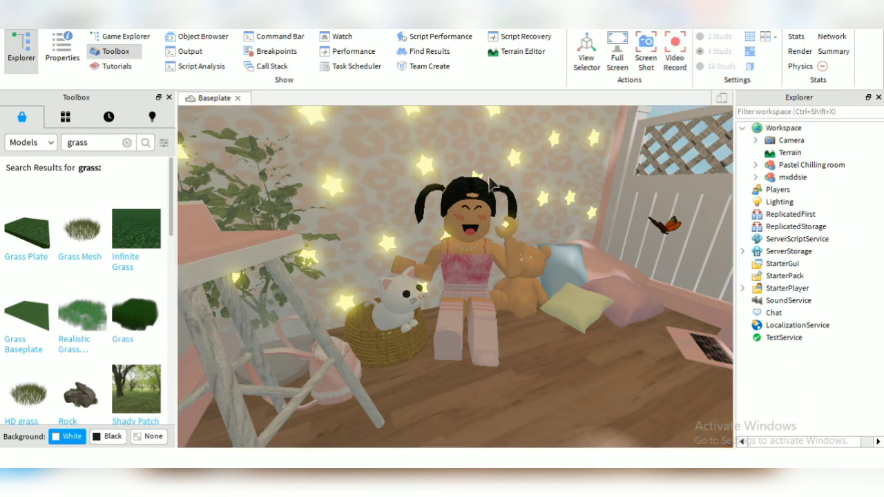